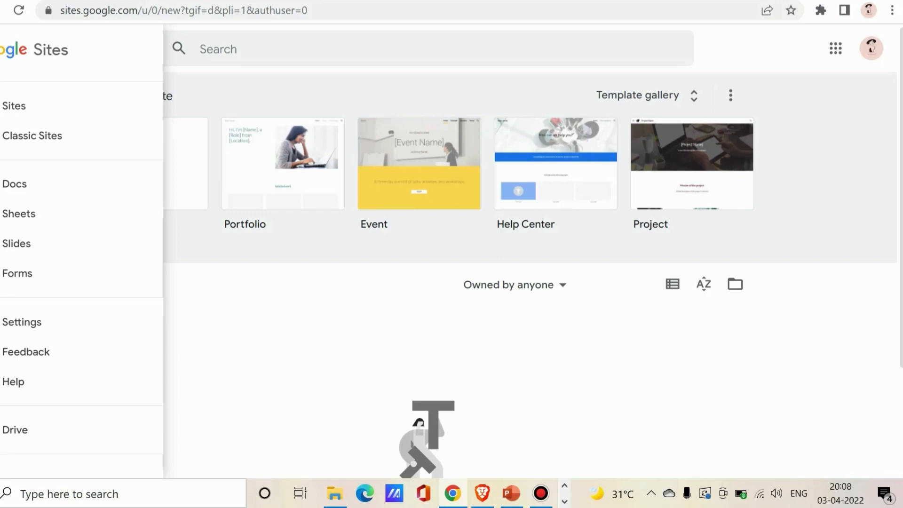
Browse the template gallery and create a site from the Student Portfolio template in the Education section.
click(213, 291)
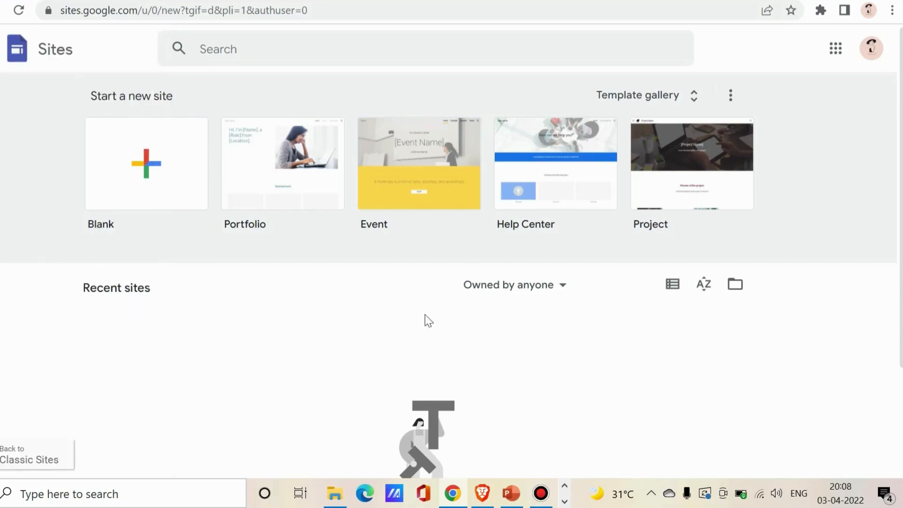
scroll(452, 273, down, 3)
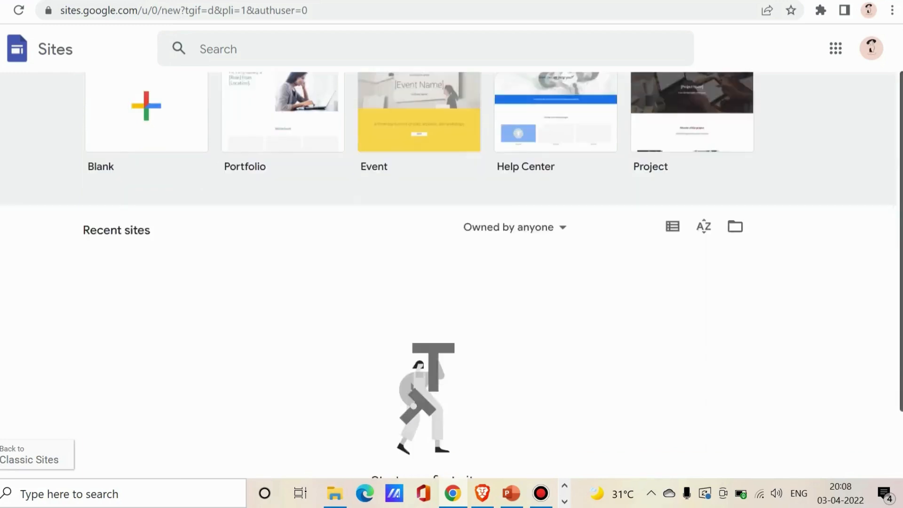
scroll(452, 273, up, 3)
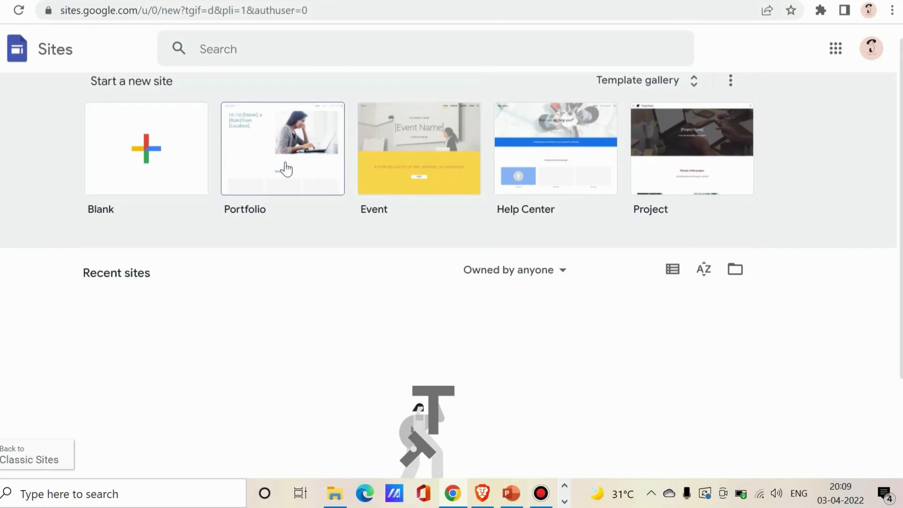
click(683, 94)
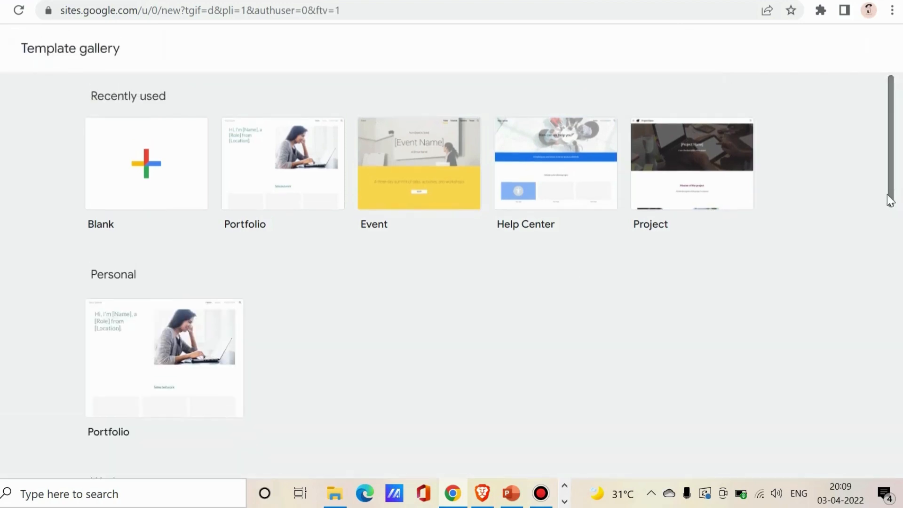
drag(891, 205, 900, 287)
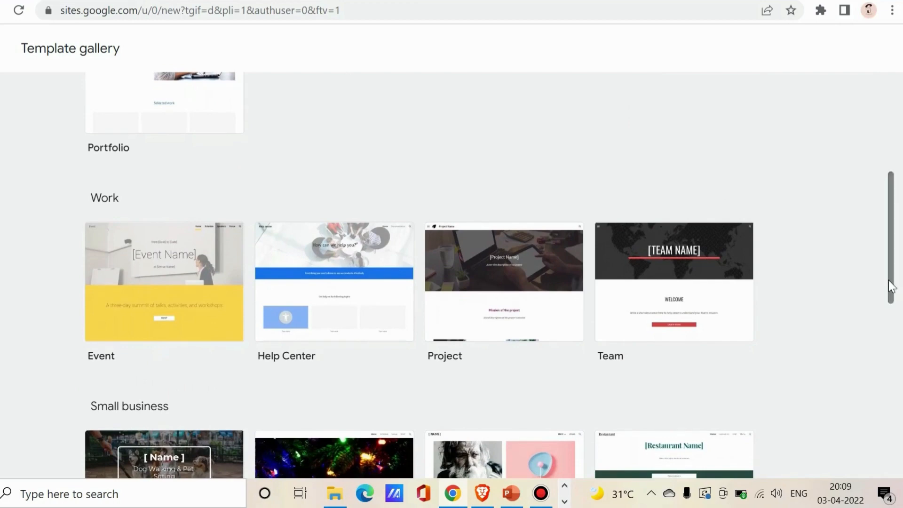
drag(889, 295, 896, 473)
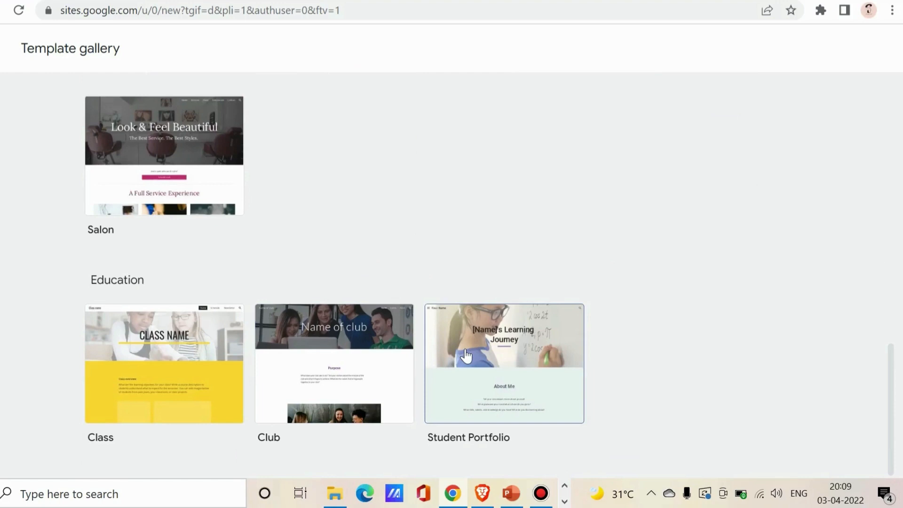
click(468, 379)
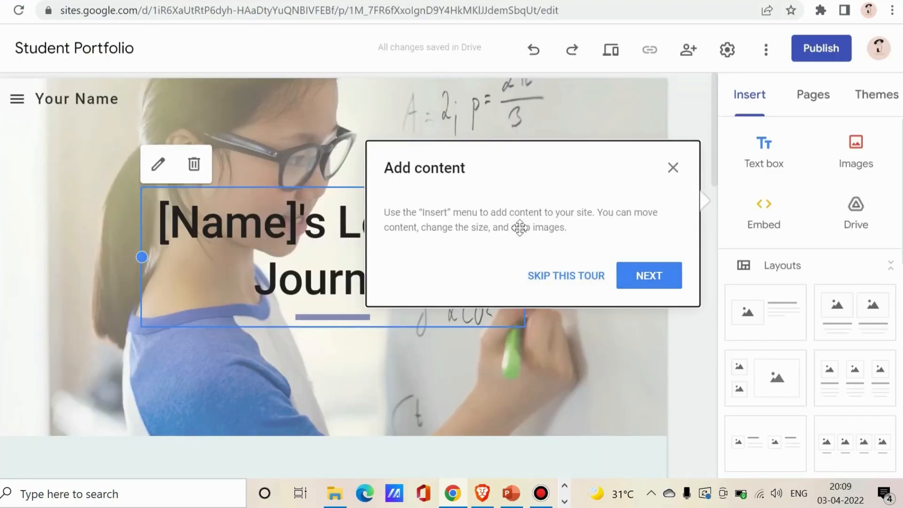
Go through the introductory editor tour to its end and look over the template page.
click(625, 281)
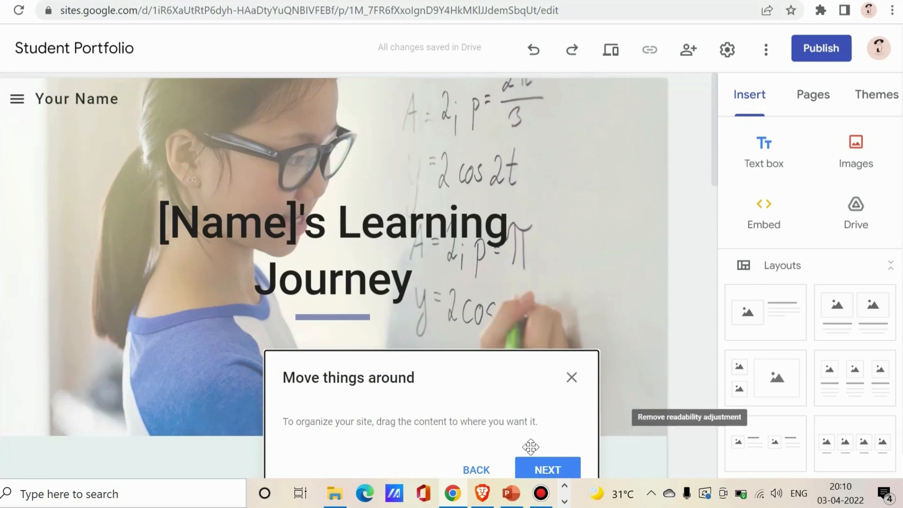
click(547, 468)
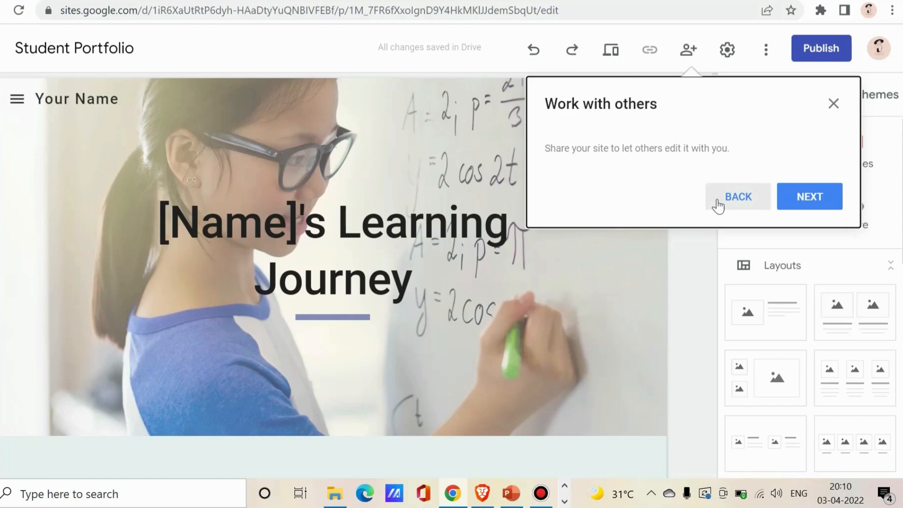
click(806, 206)
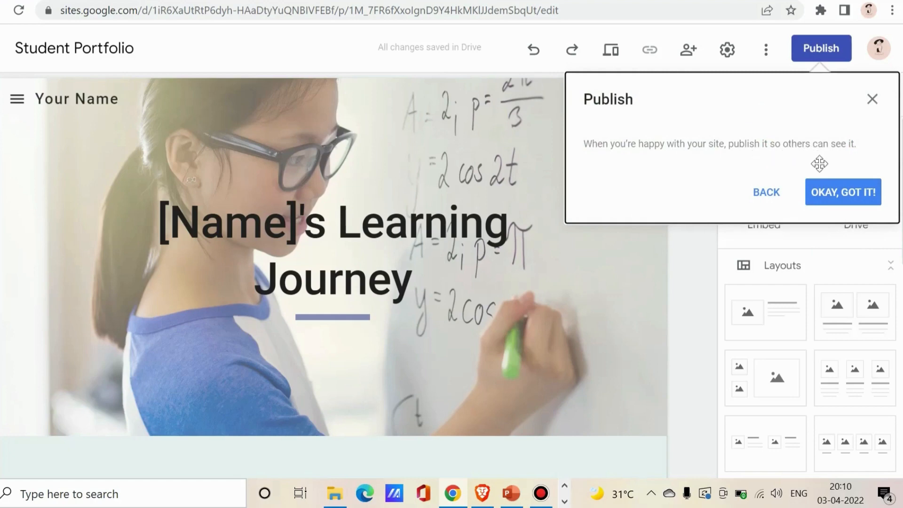
click(832, 205)
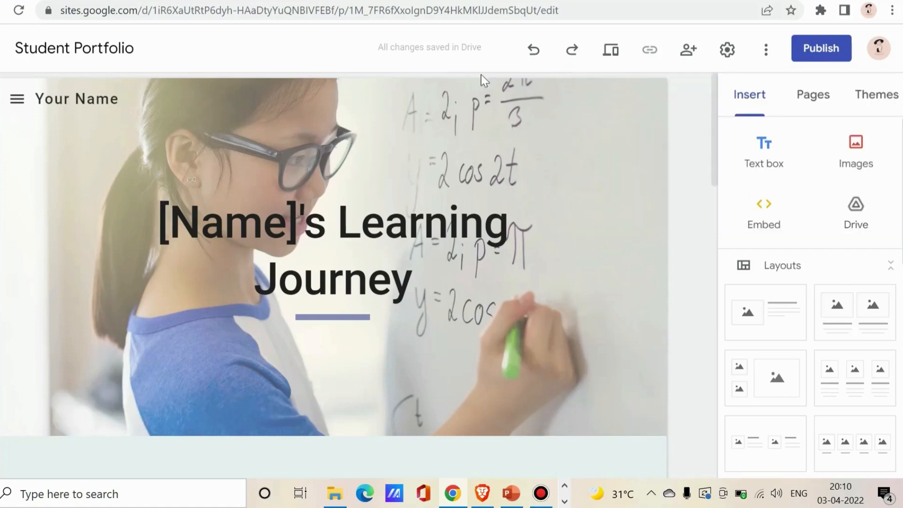
drag(713, 151, 721, 192)
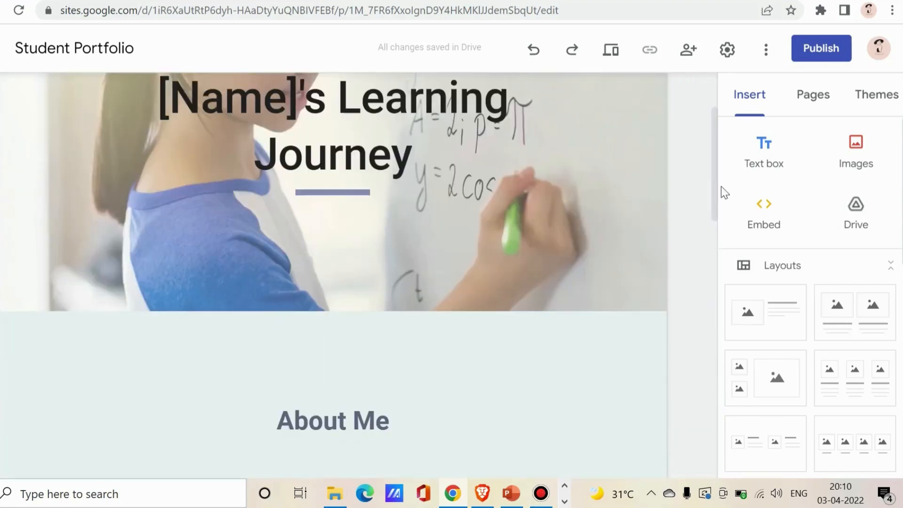
Return to the Sites home page, dismiss the welcome message and start a new blank site.
click(66, 2)
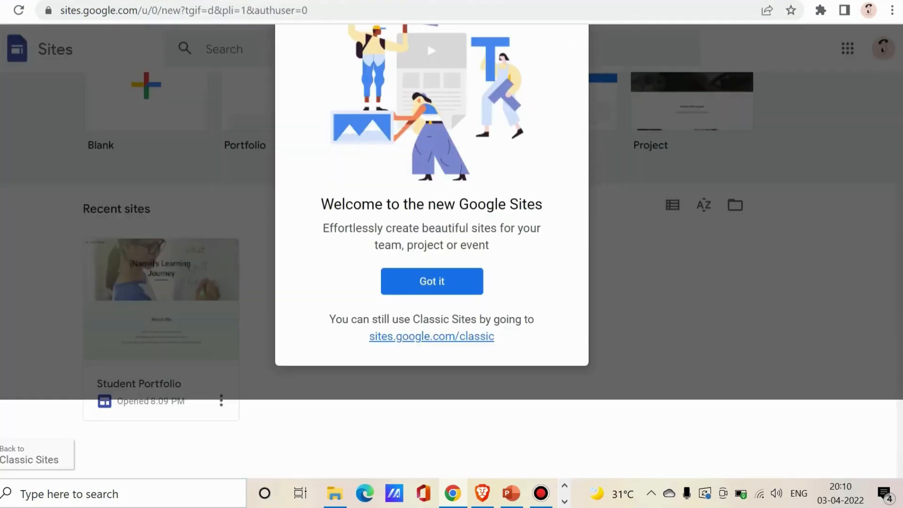
click(432, 282)
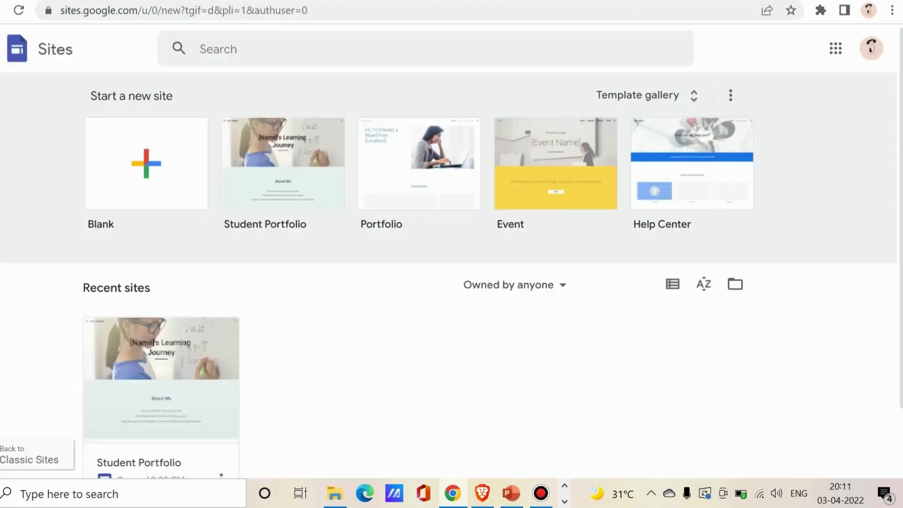
click(176, 215)
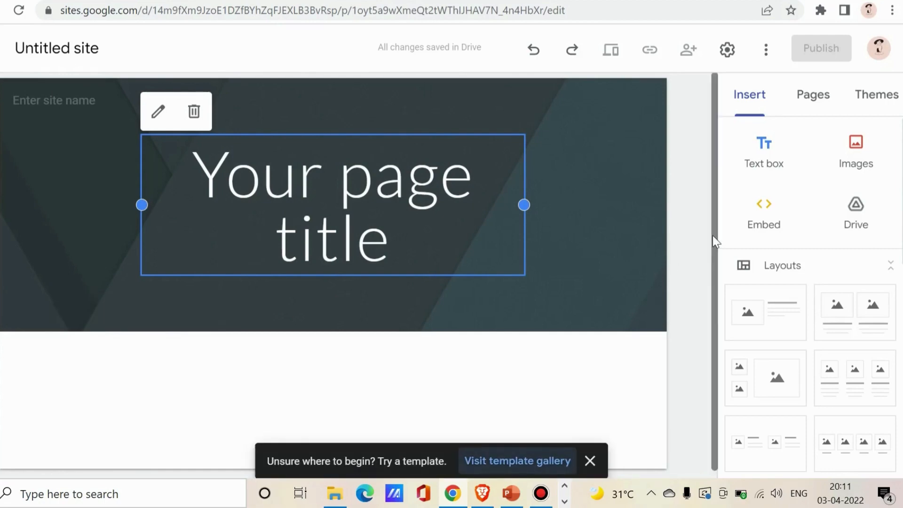
Rename the untitled site document as MyFirstSite.
drag(713, 236, 712, 351)
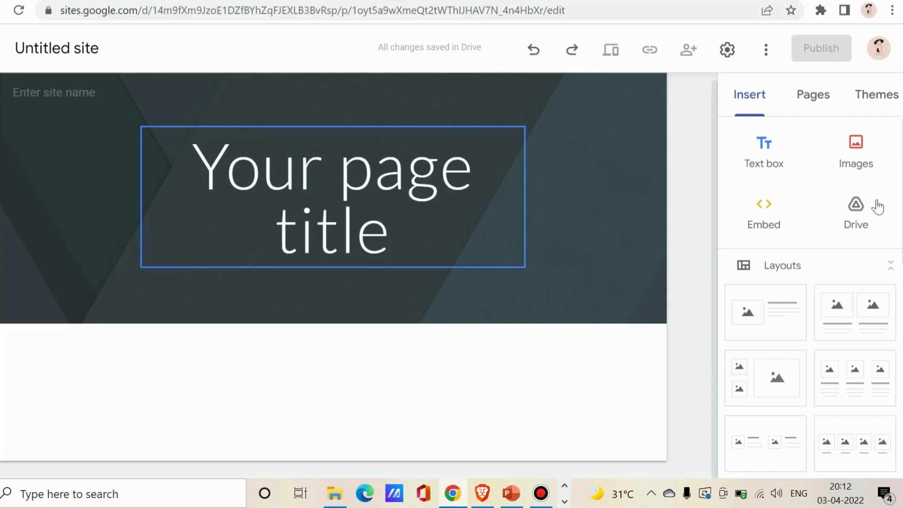
mouse_move(555, 201)
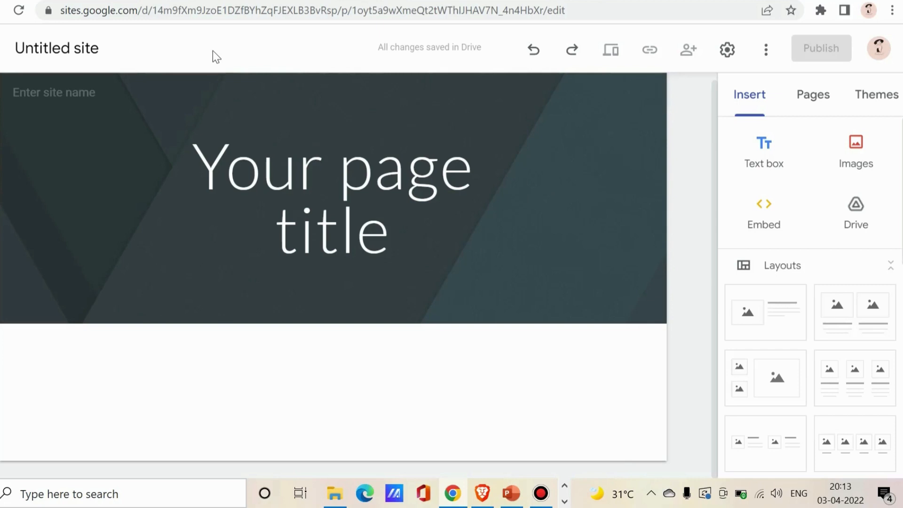
click(37, 49)
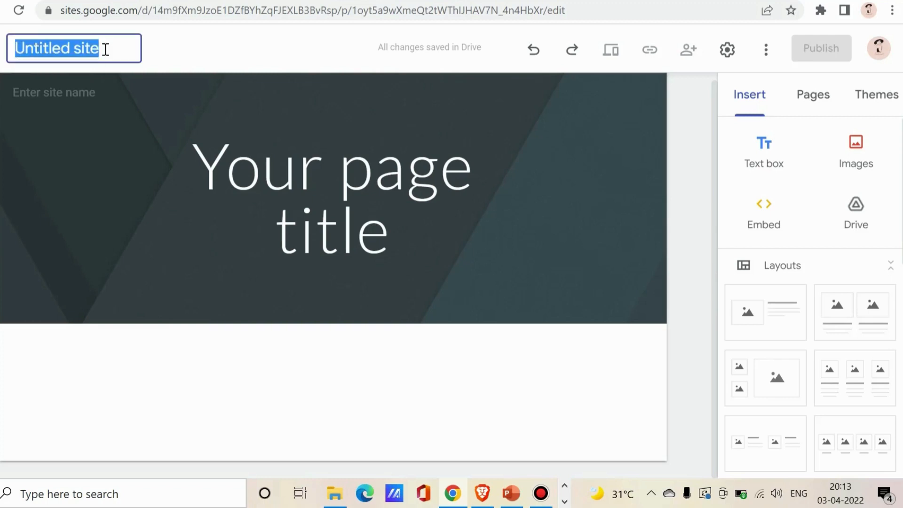
key(BackSpace)
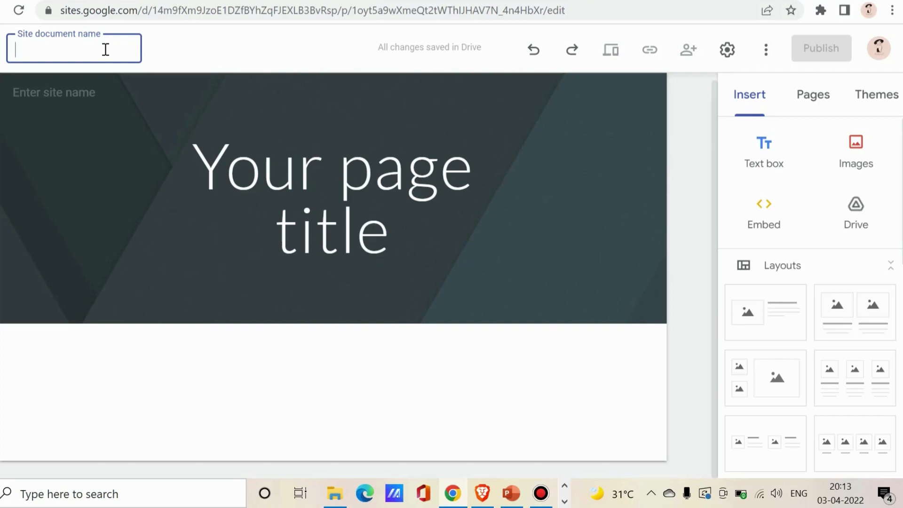
text(Y)
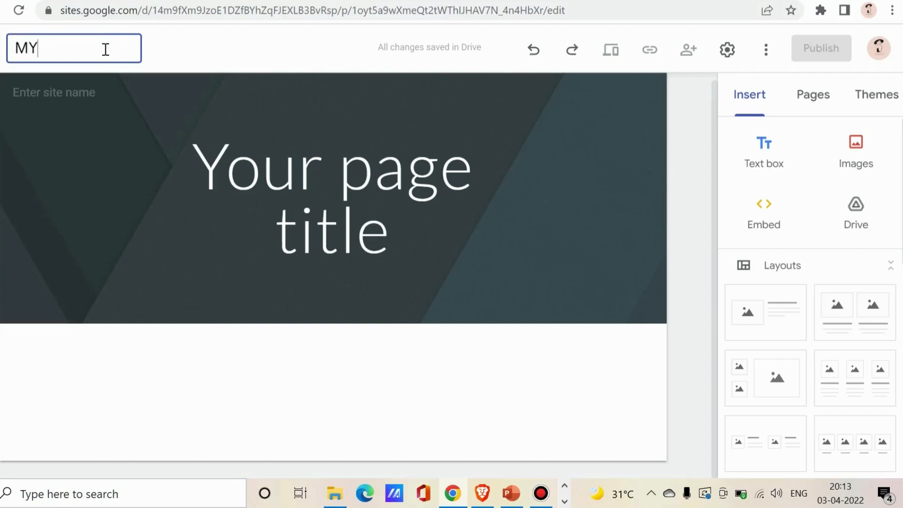
key(BackSpace)
text(yfirstSite)
key(Left)
key(Left)
key(Left)
key(Left)
key(Left)
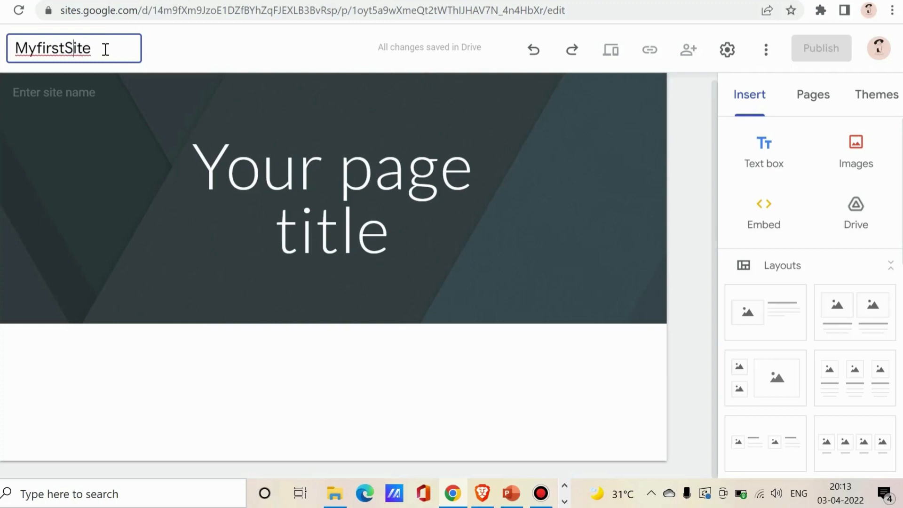
key(Left)
key(Left)
key(Left)
key(BackSpace)
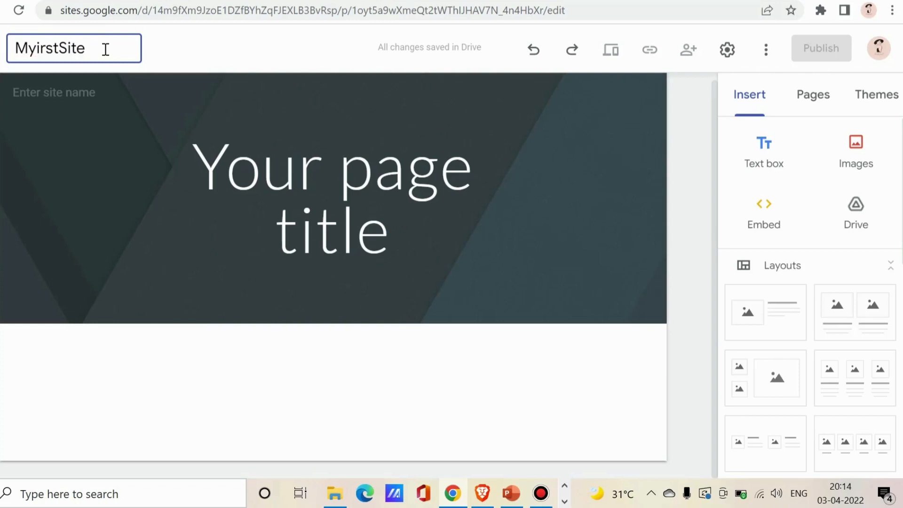
text(F)
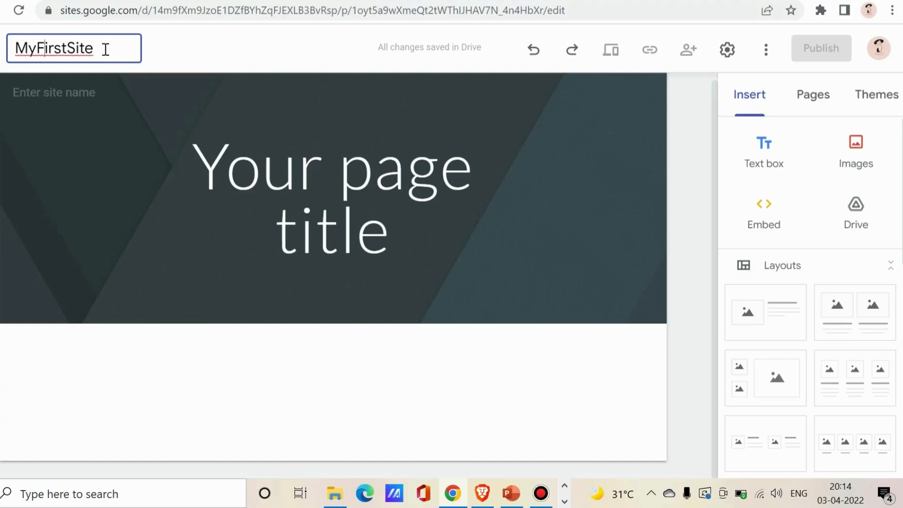
click(213, 44)
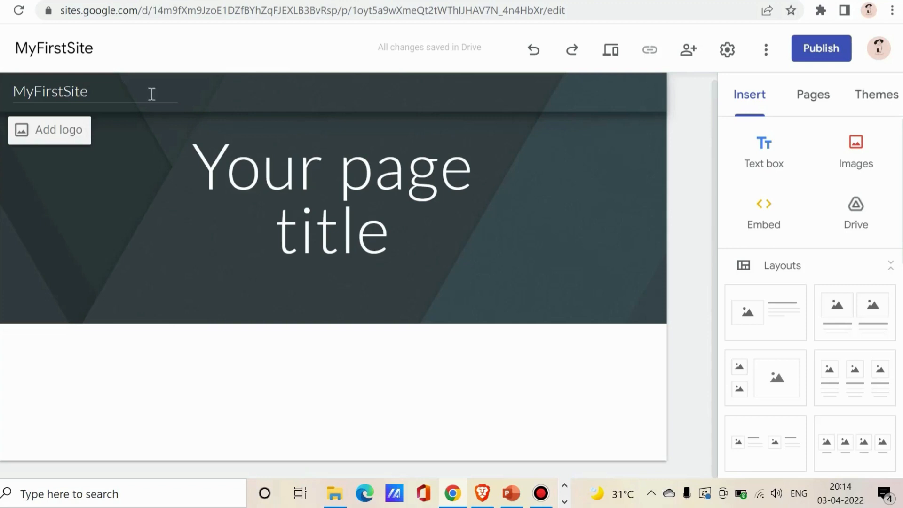
click(105, 92)
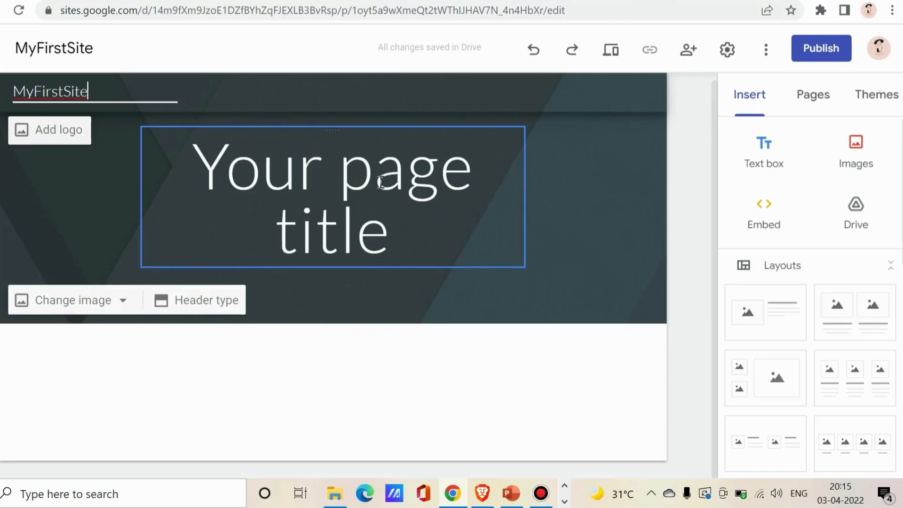
Replace the placeholder page title in the header with "Beauty blog".
click(342, 223)
click(404, 226)
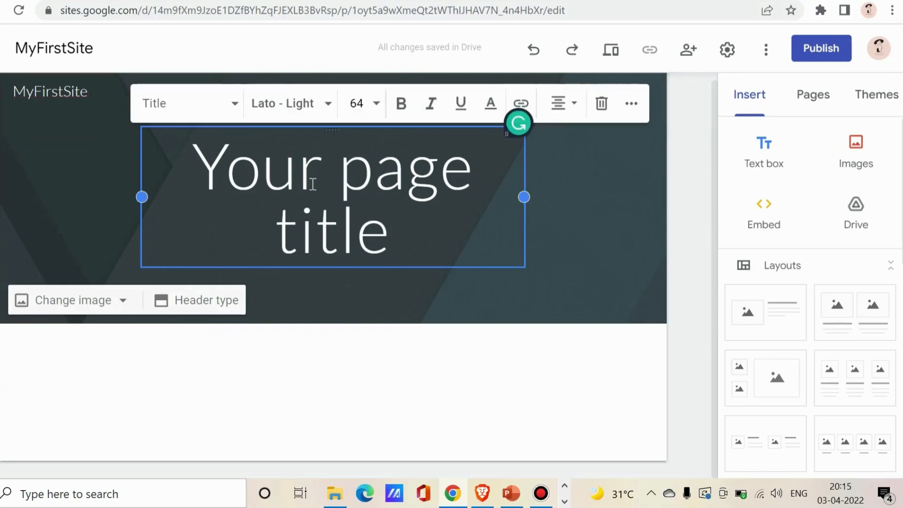
key(BackSpace)
key(BackSpace)
key(BackSpace)
key(BackSpace)
key(BackSpace)
key(BackSpace)
key(BackSpace)
key(BackSpace)
key(BackSpace)
key(BackSpace)
key(BackSpace)
key(BackSpace)
key(BackSpace)
key(BackSpace)
key(BackSpace)
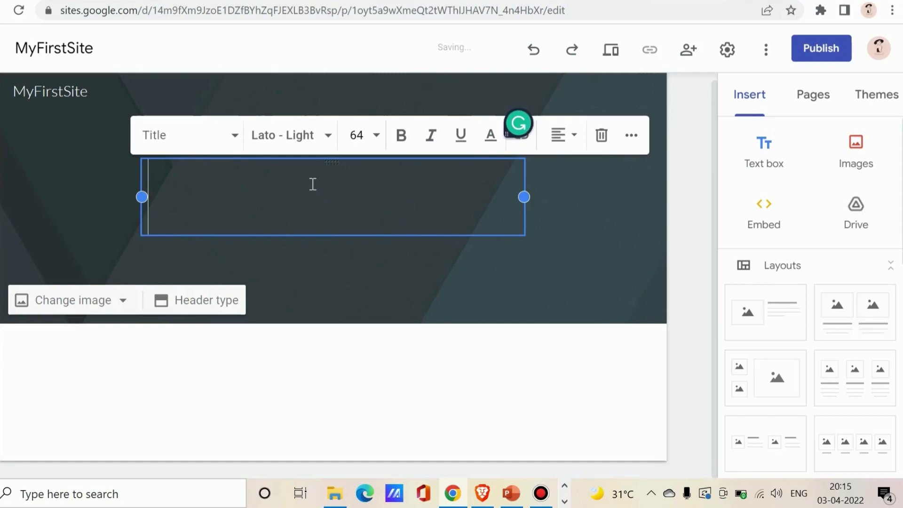
text(B)
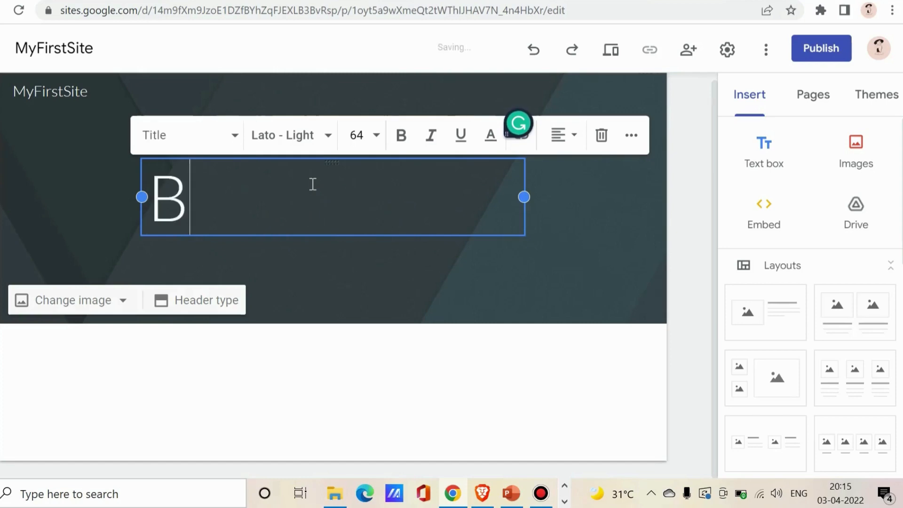
text(eauty)
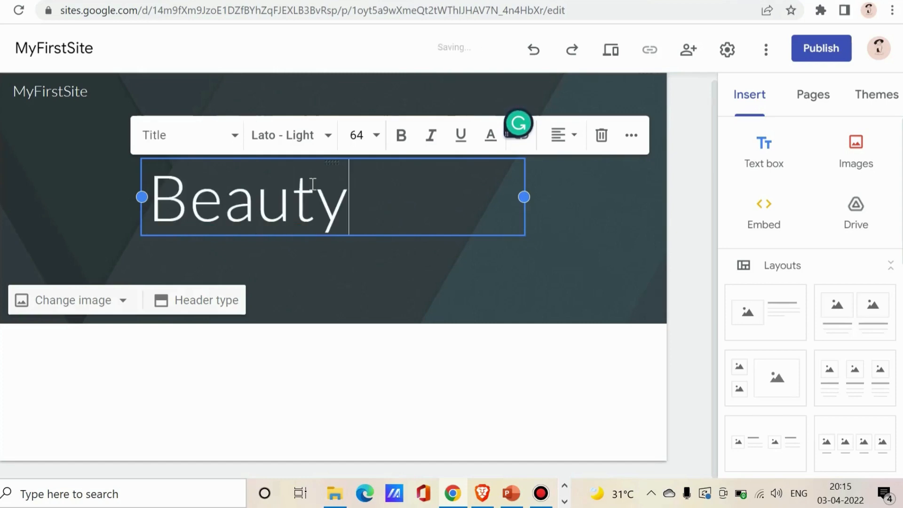
text( blog)
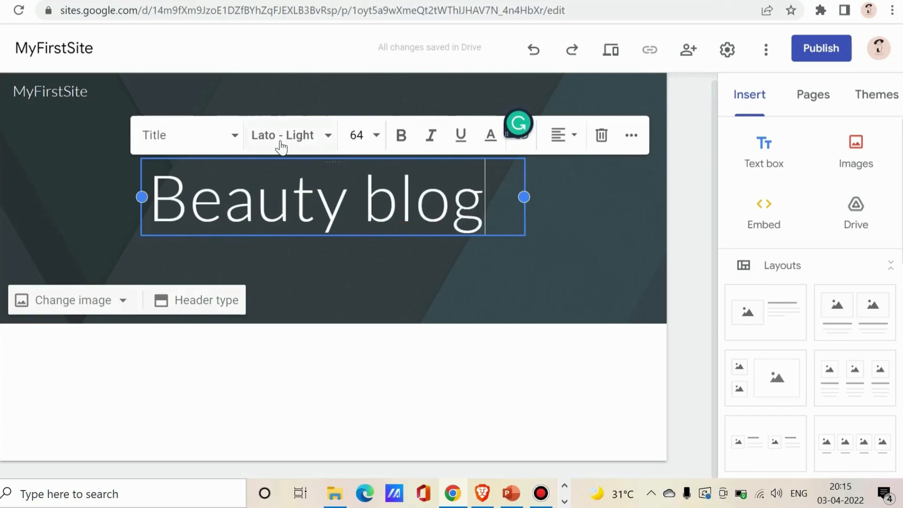
click(672, 213)
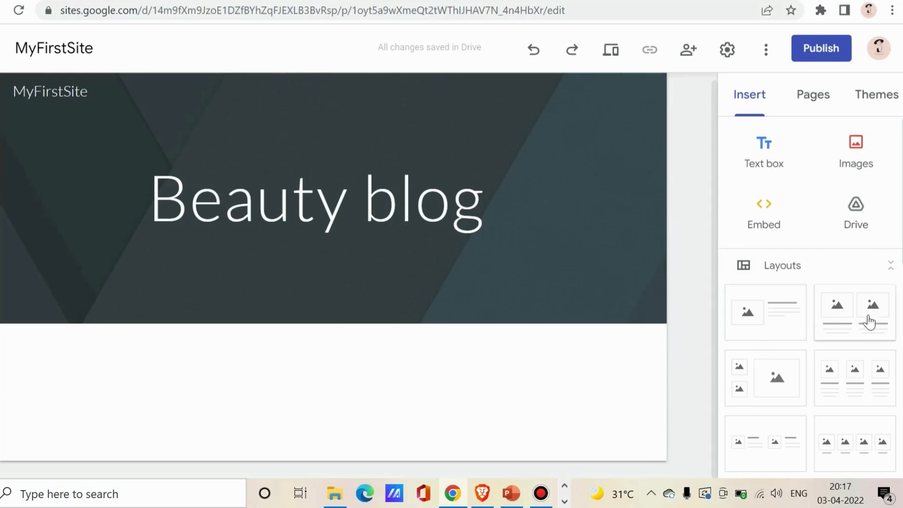
Insert the layout with two side-by-side images and text beneath each, and look through the other insertable elements.
scroll(866, 282, down, 2)
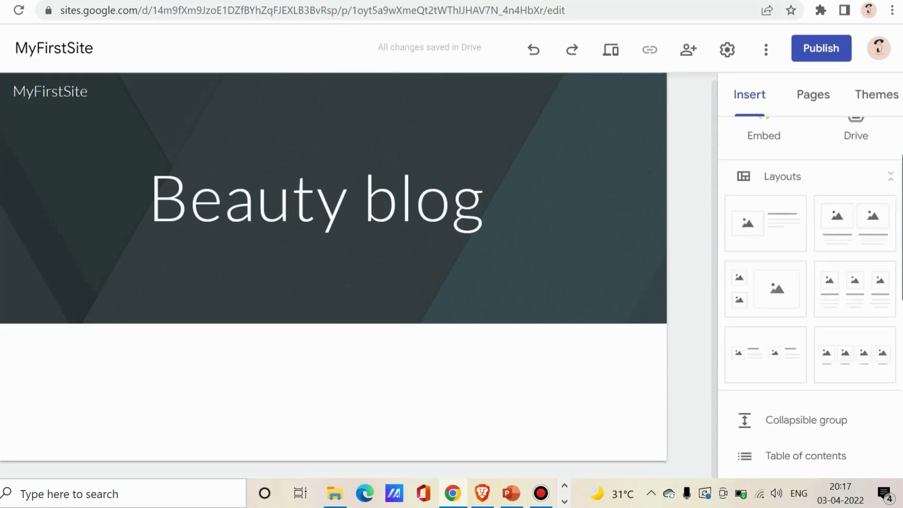
scroll(811, 296, down, 1)
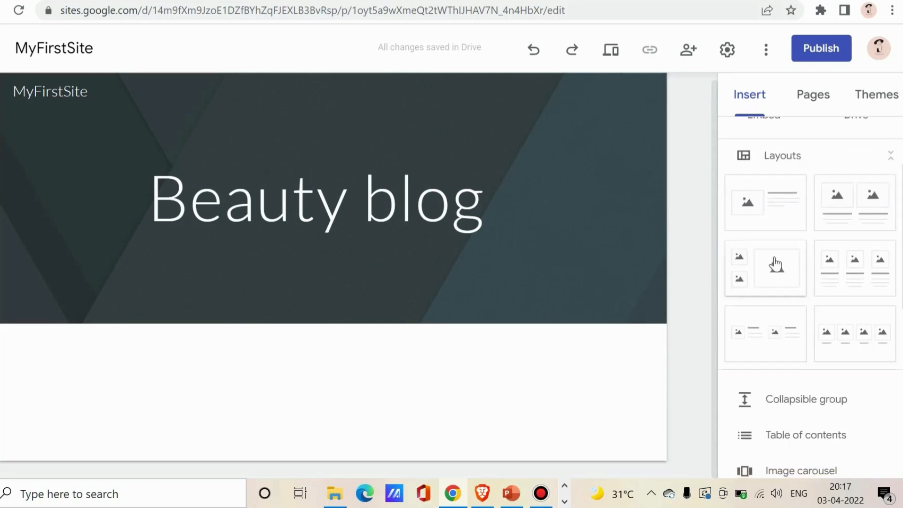
click(869, 228)
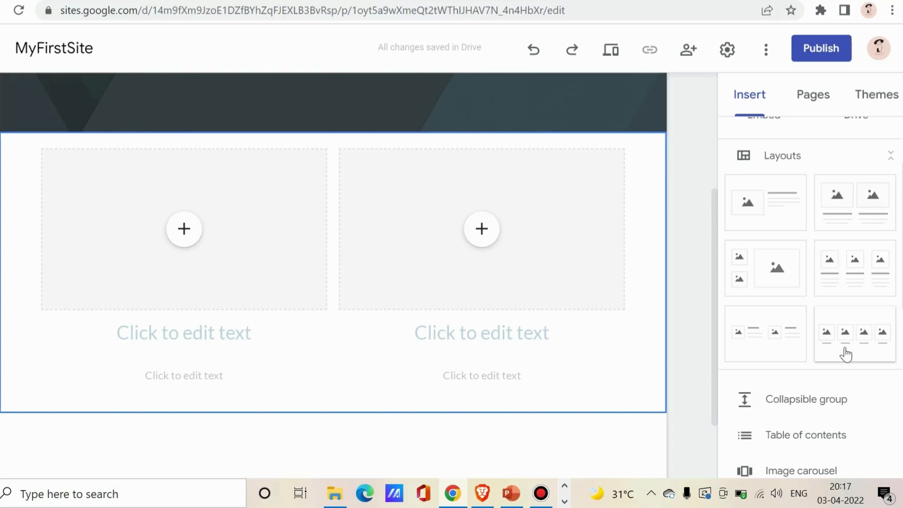
scroll(845, 354, down, 6)
scroll(846, 354, up, 9)
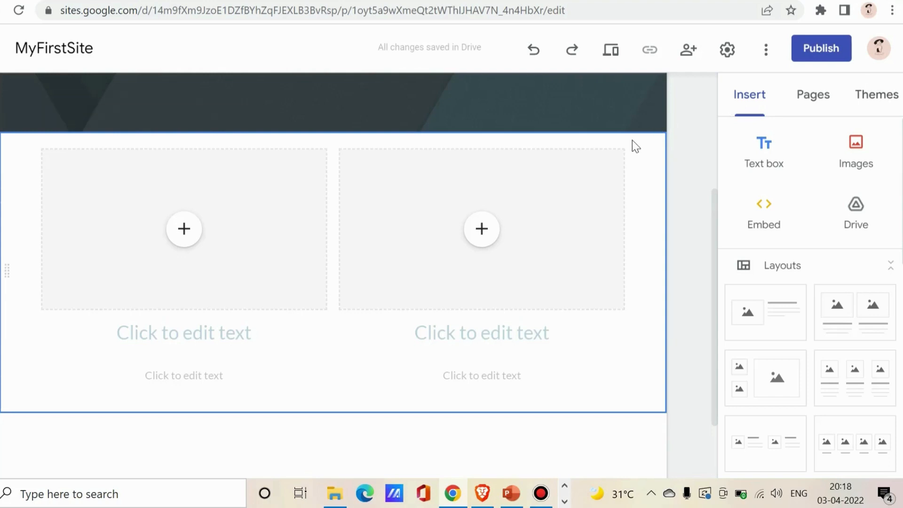
Switch to the Student Portfolio site and look through the header image sources: gallery, web search, URL, albums and Google Drive.
scroll(632, 141, up, 4)
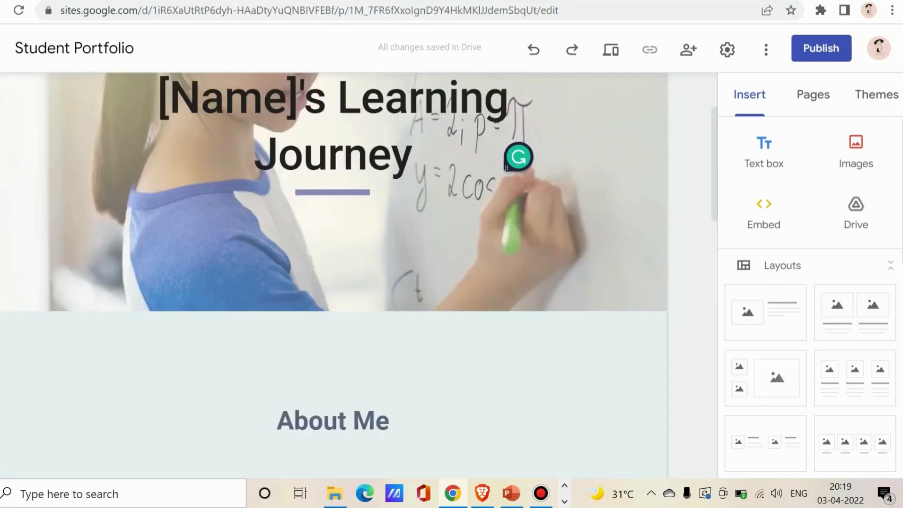
mouse_move(175, 300)
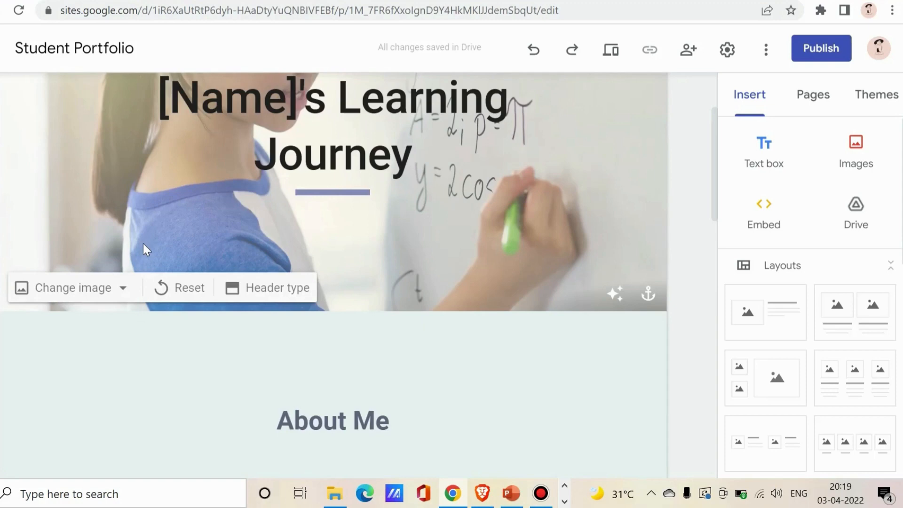
click(78, 289)
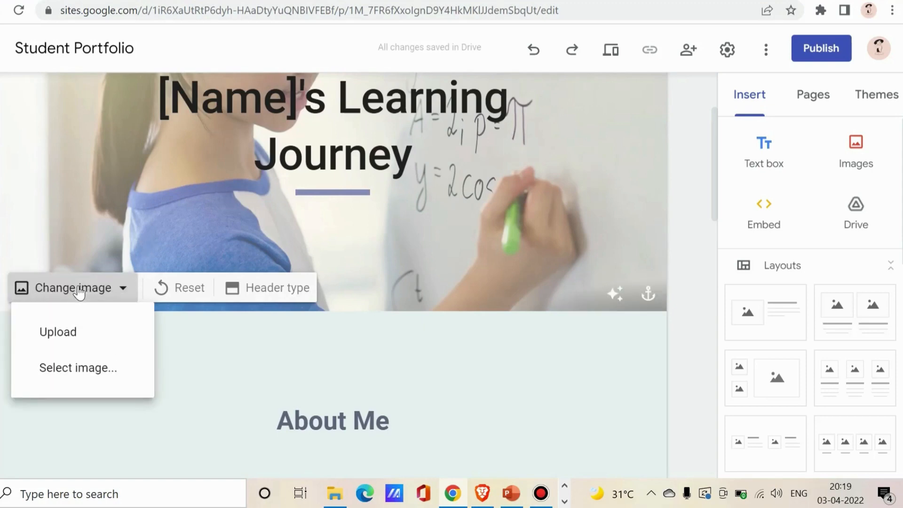
click(71, 372)
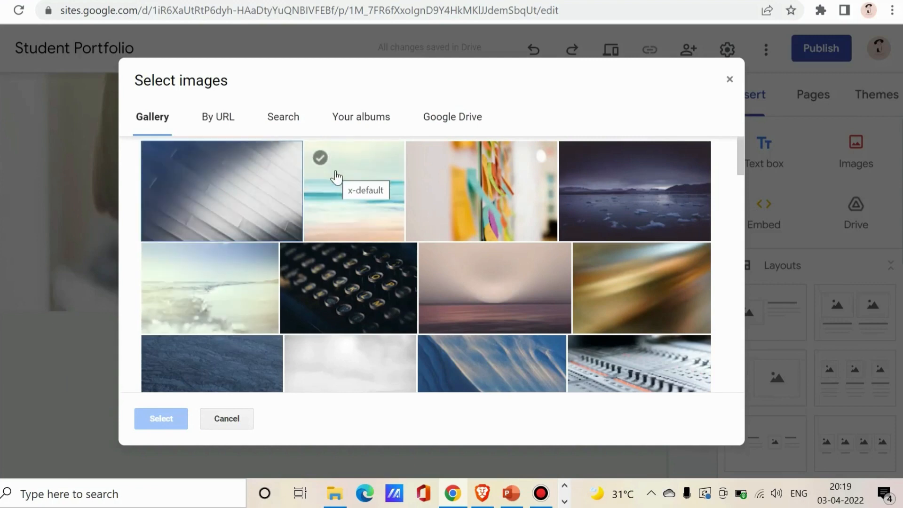
click(730, 81)
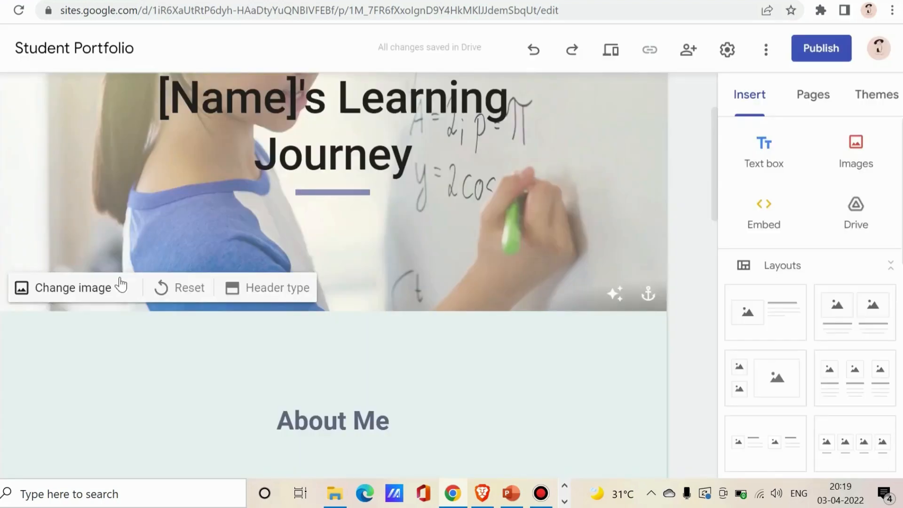
click(111, 295)
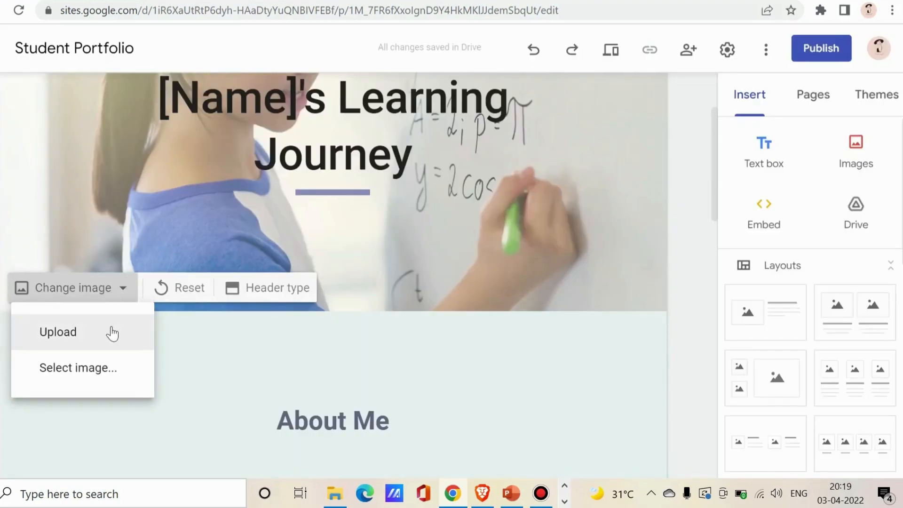
click(91, 376)
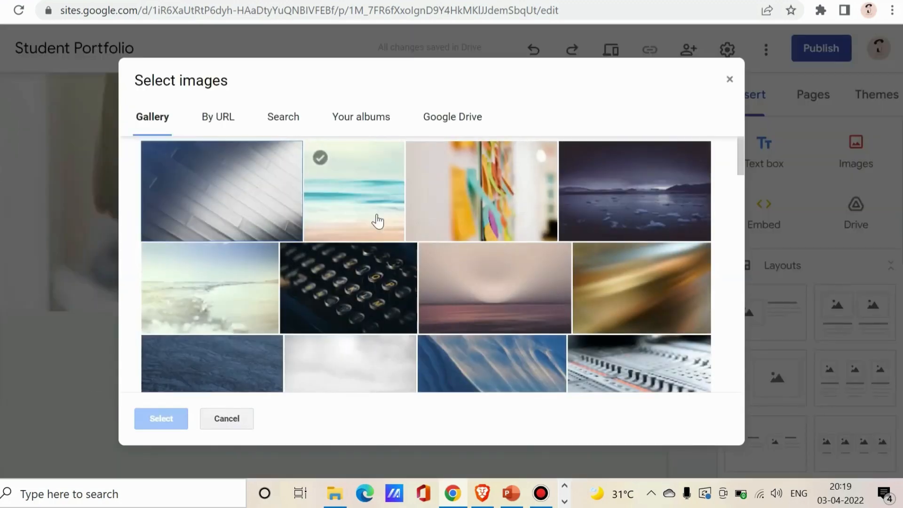
click(275, 119)
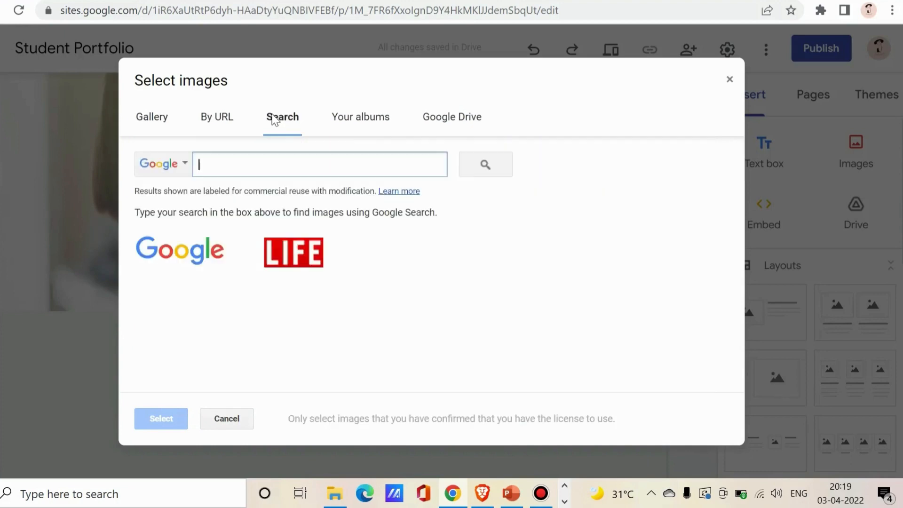
click(232, 119)
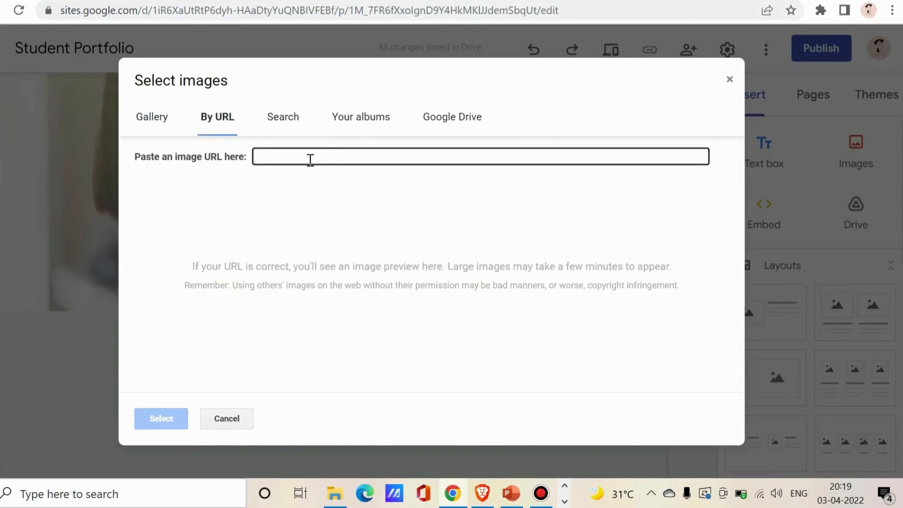
click(370, 124)
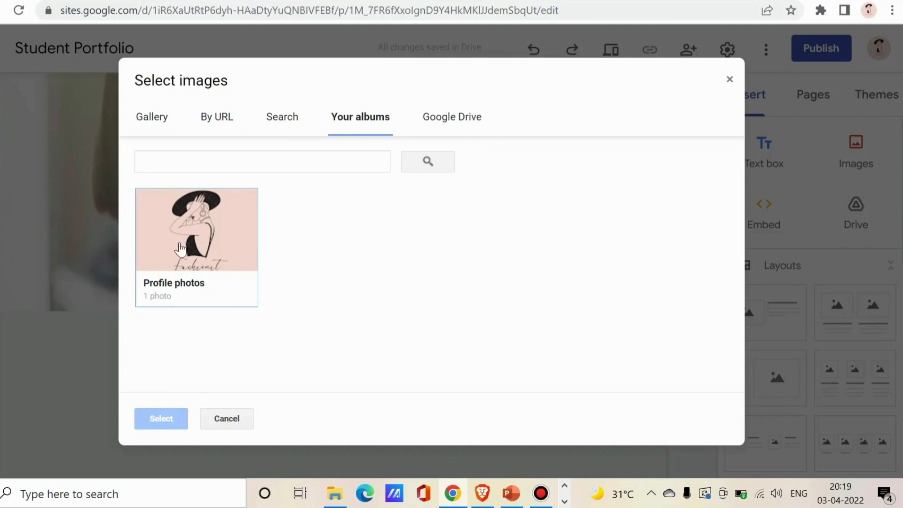
click(441, 127)
click(299, 122)
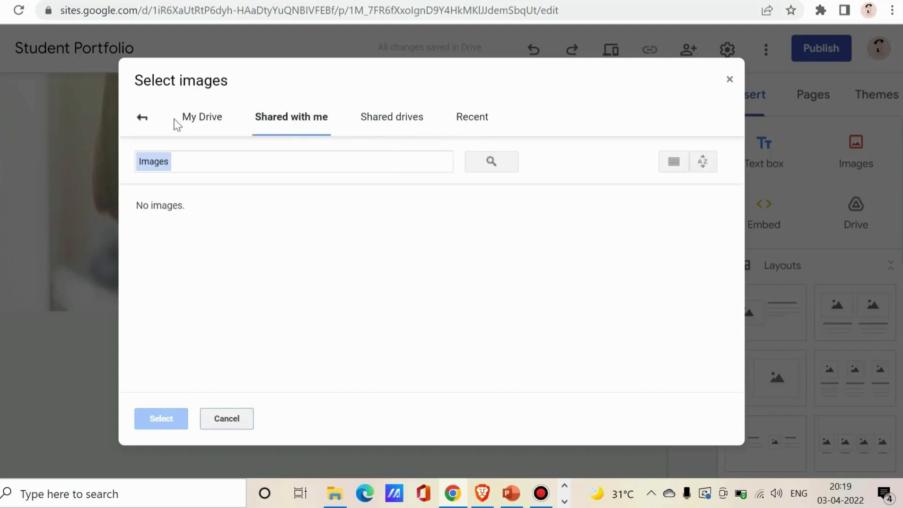
click(144, 118)
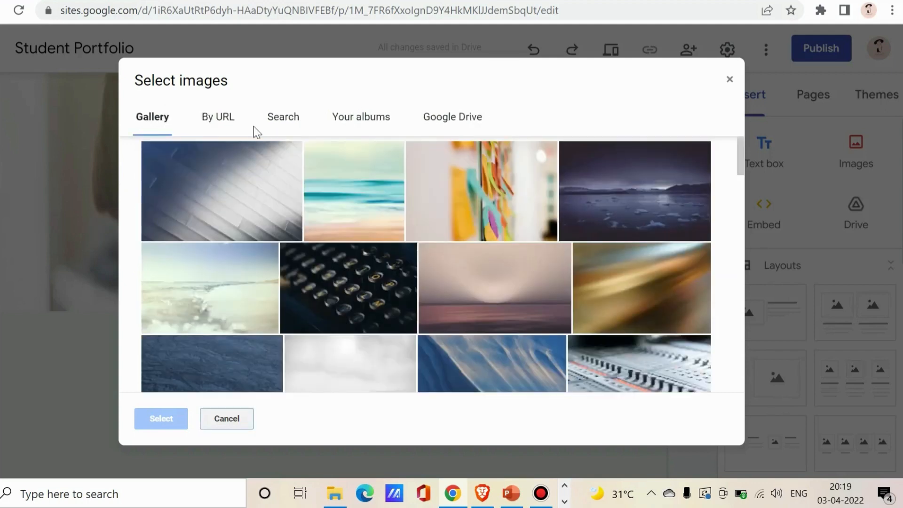
Replace the header image with the gallery photo of colourful paper notes, and review the available header types.
click(503, 202)
click(158, 422)
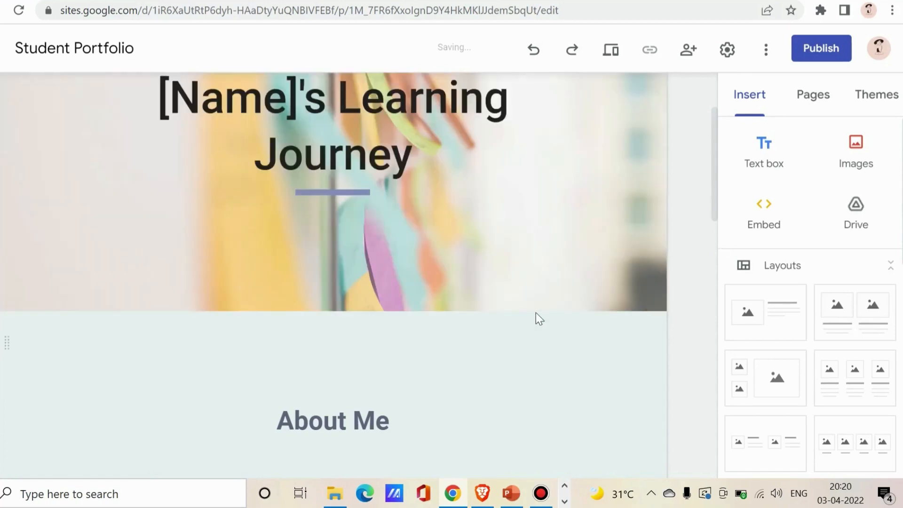
click(450, 233)
scroll(170, 347, up, 3)
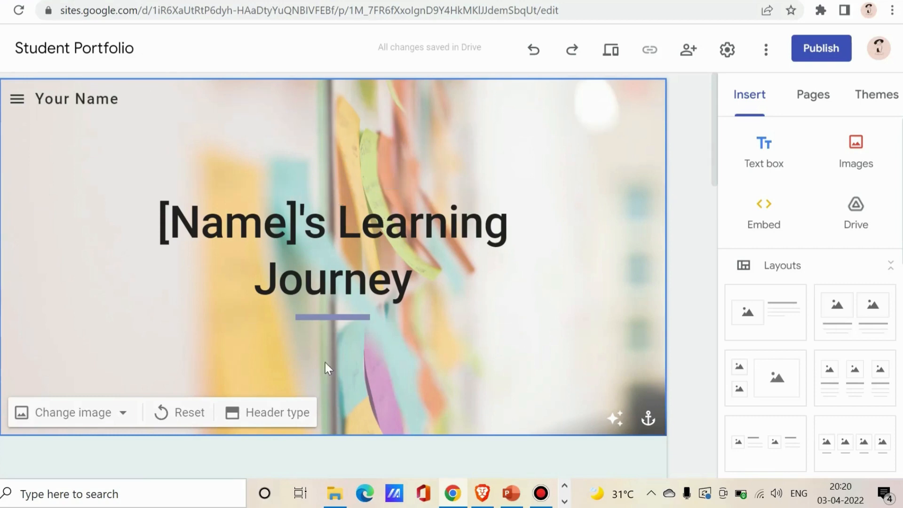
click(262, 423)
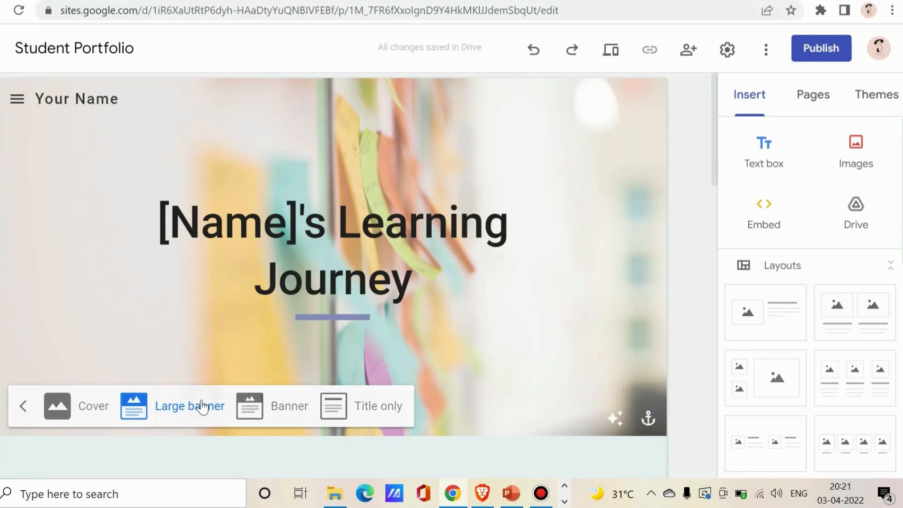
click(21, 413)
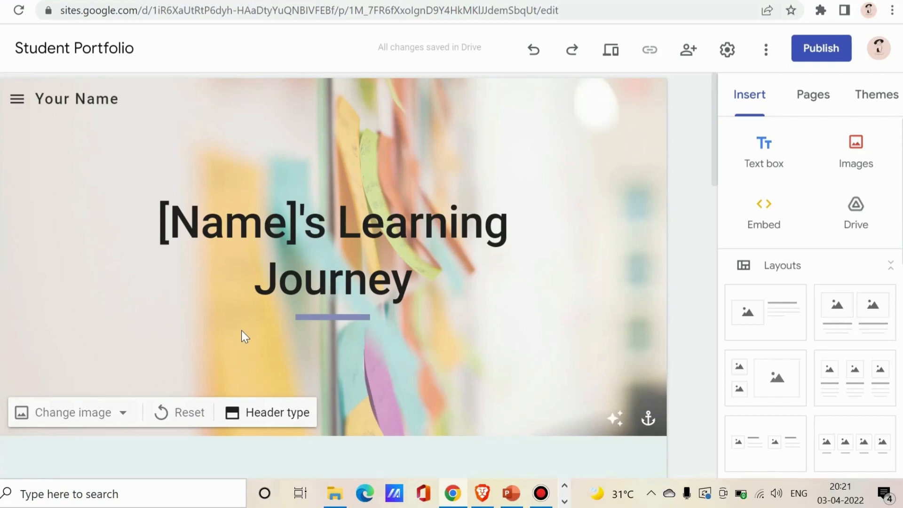
Browse the Google-made themes and apply the Diplomat theme to the site.
click(875, 96)
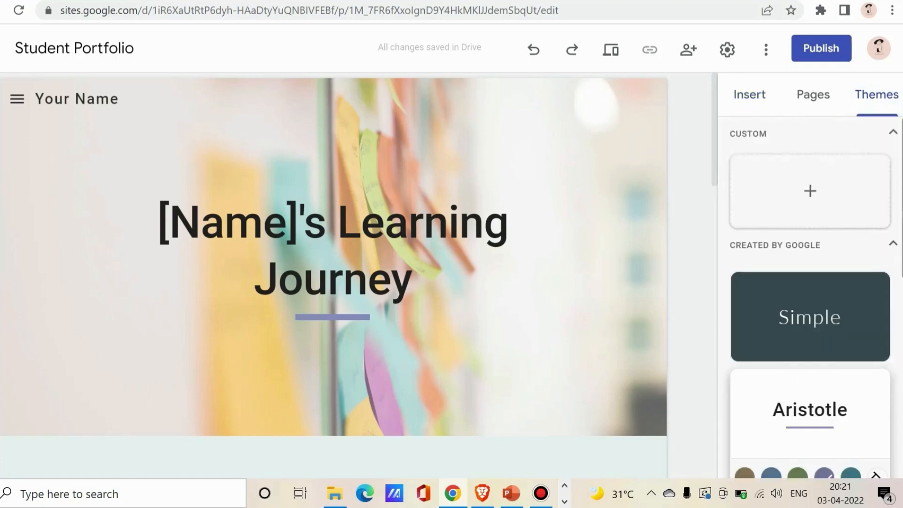
scroll(810, 296, down, 8)
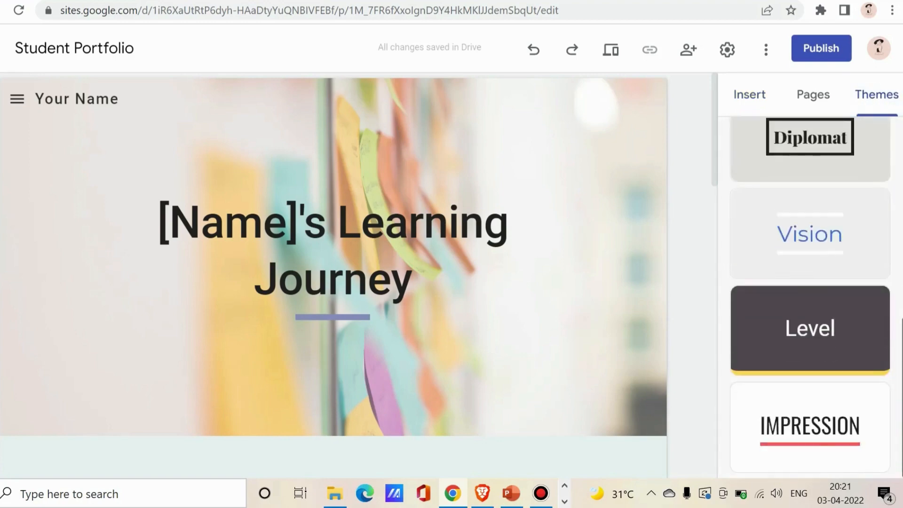
scroll(810, 296, up, 8)
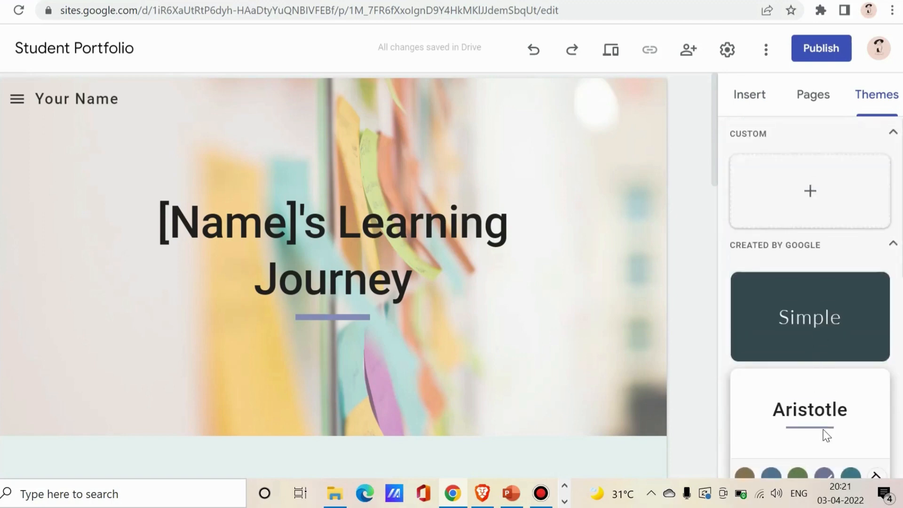
scroll(828, 385, down, 3)
click(781, 353)
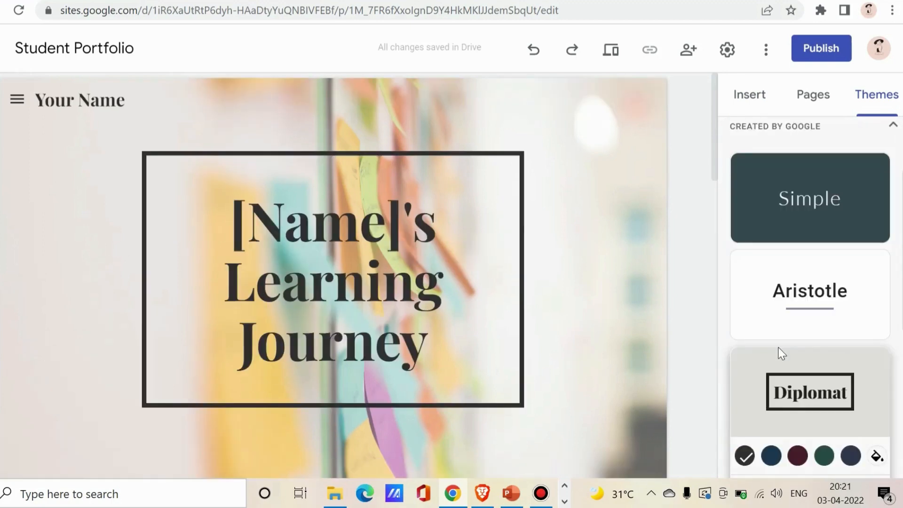
Try the Diplomat theme's colour options, settling on dark navy-purple, and set its font style to Heavy.
click(798, 456)
click(823, 460)
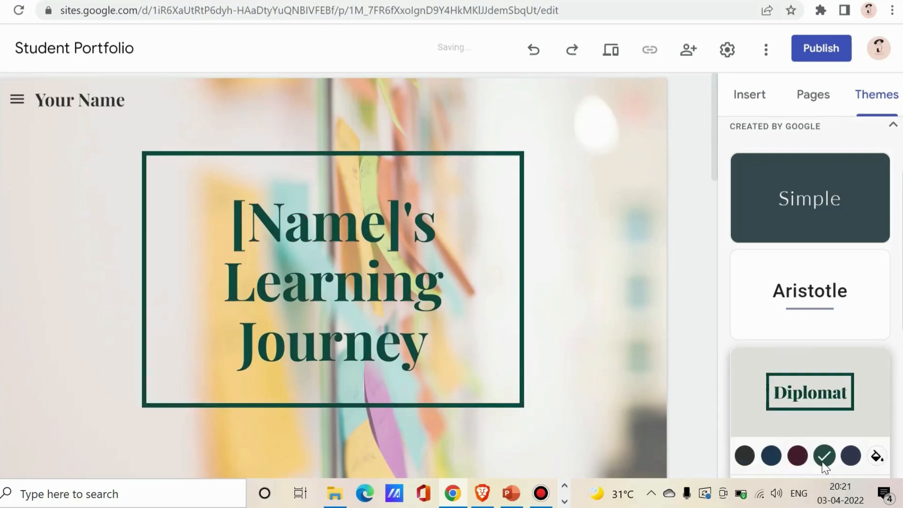
click(849, 459)
scroll(856, 400, down, 4)
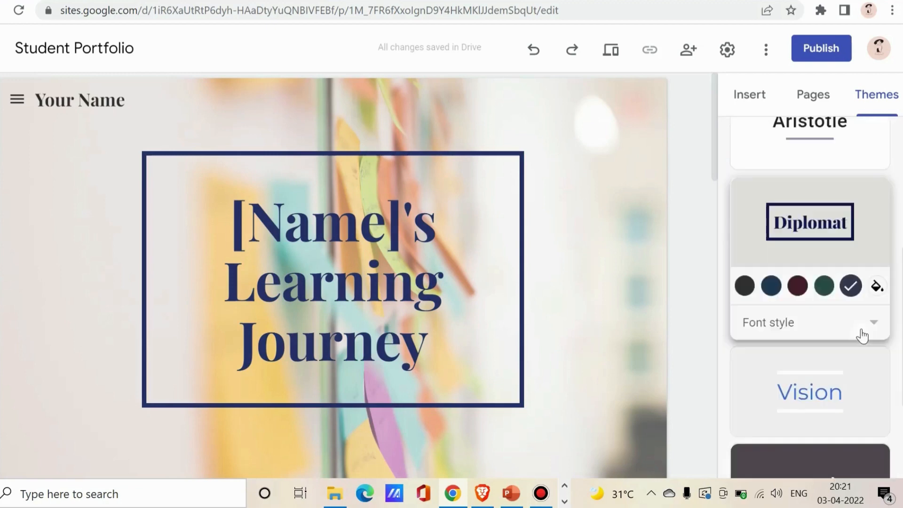
click(862, 336)
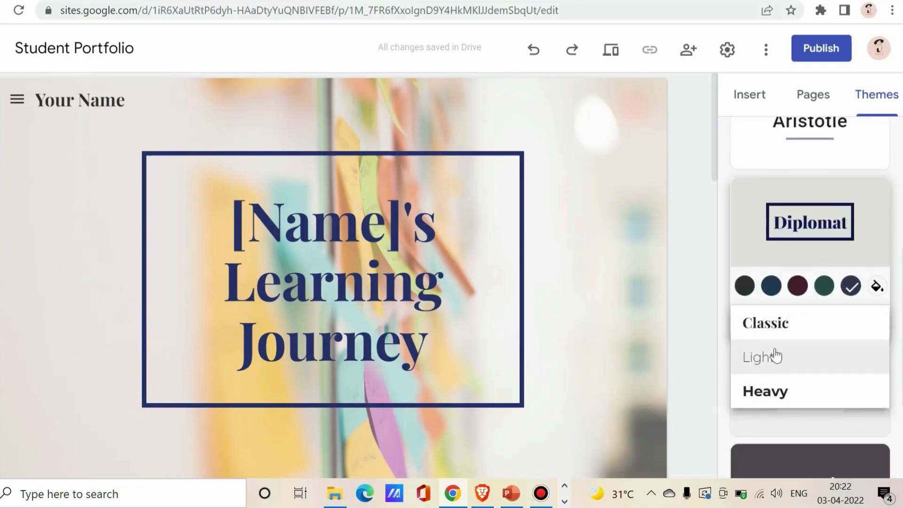
click(766, 395)
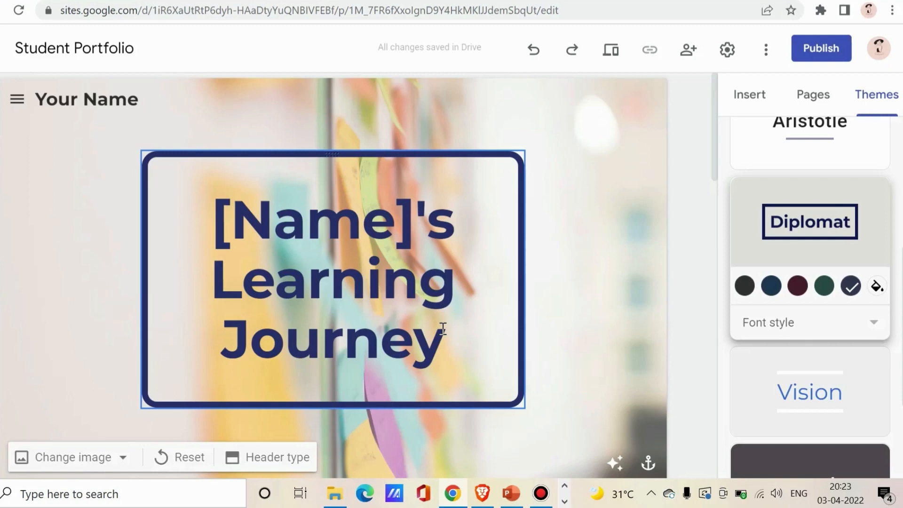
Add a new page named "mysecondpage" to the Student Portfolio site.
click(752, 111)
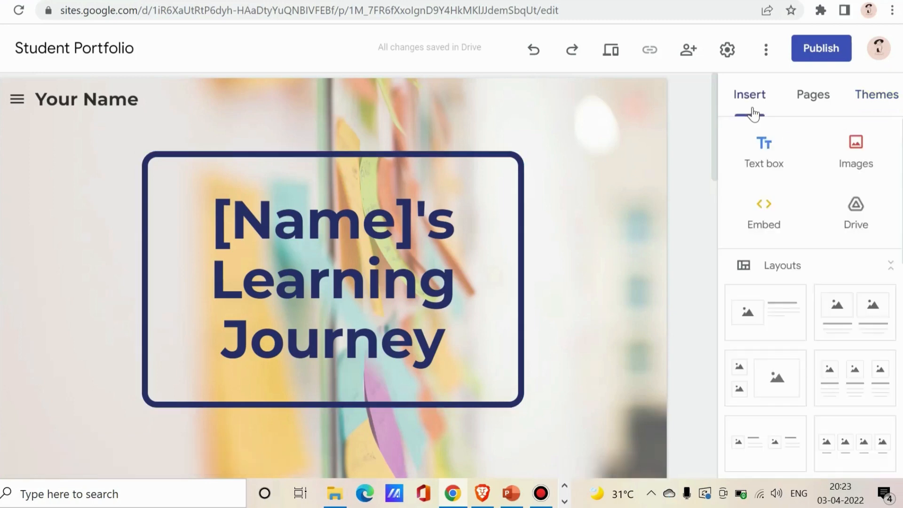
click(814, 114)
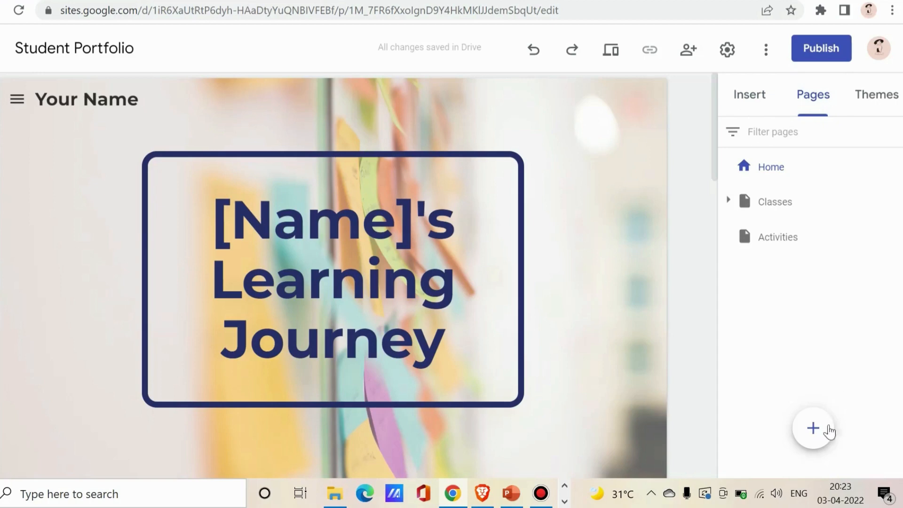
mouse_move(814, 436)
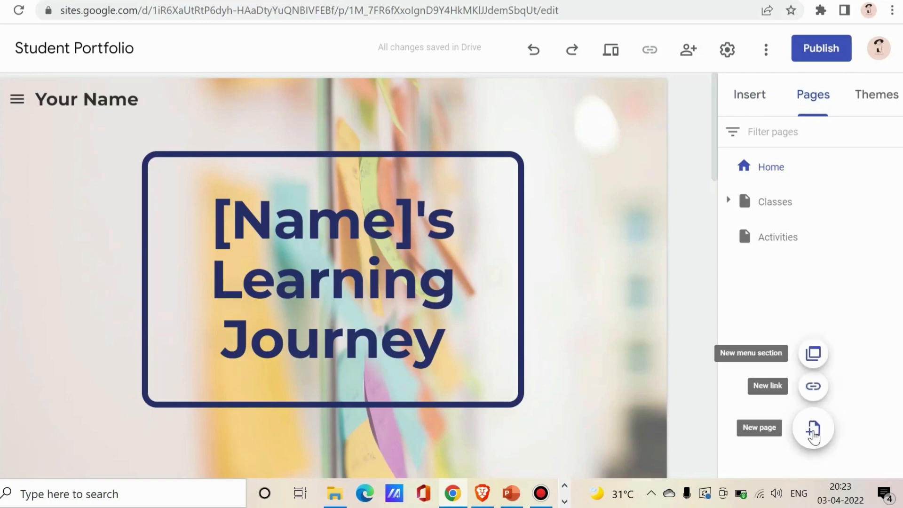
click(814, 431)
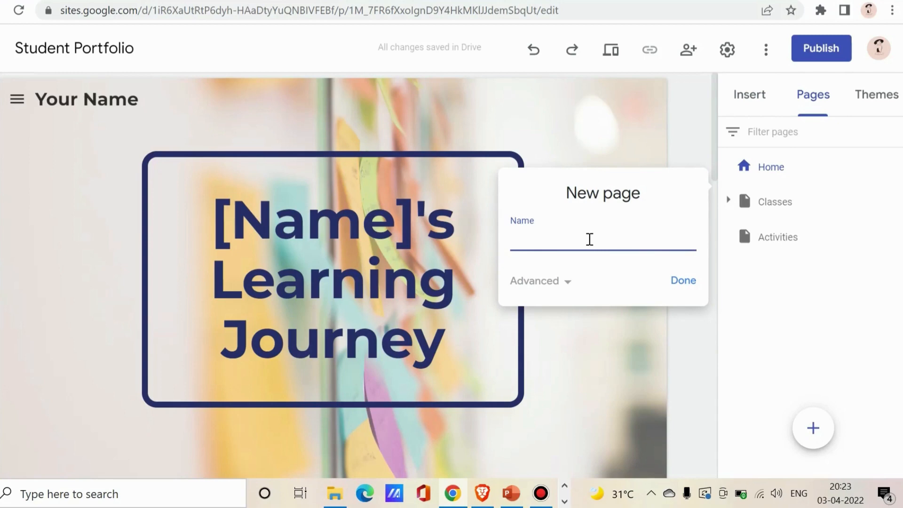
text(mysecondpage)
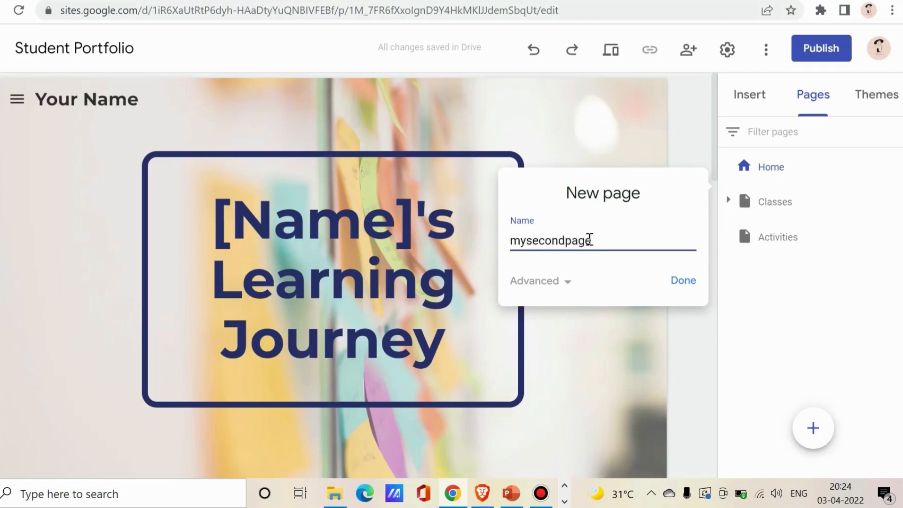
click(678, 282)
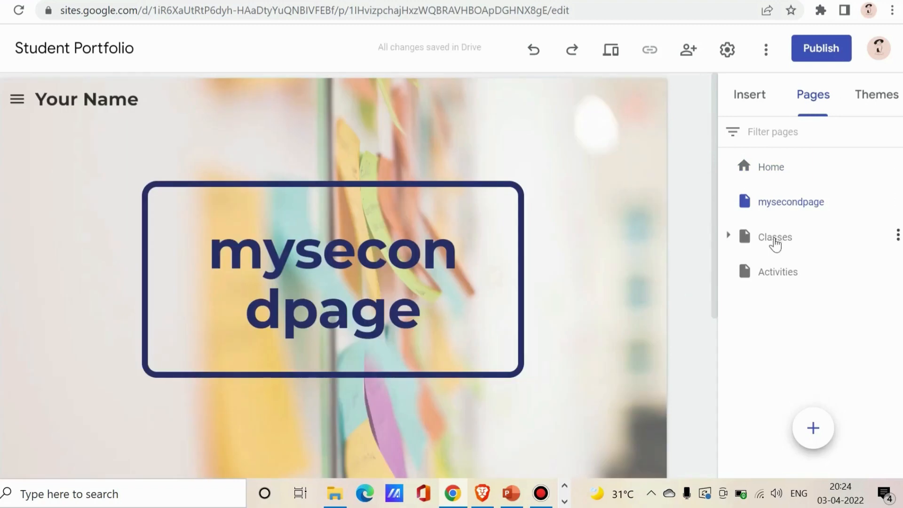
Add a navigation link named mysecondpage that points to the mysecondpage page and opens in a new tab.
mouse_move(823, 430)
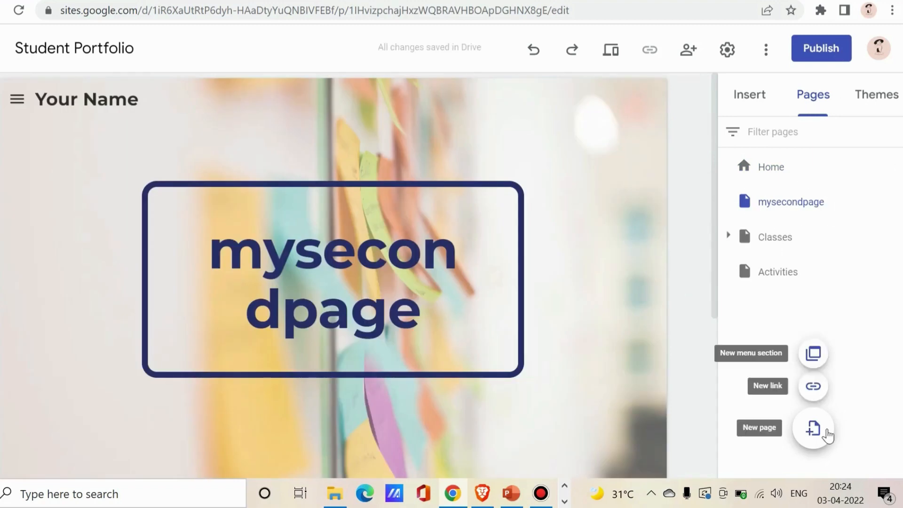
click(814, 393)
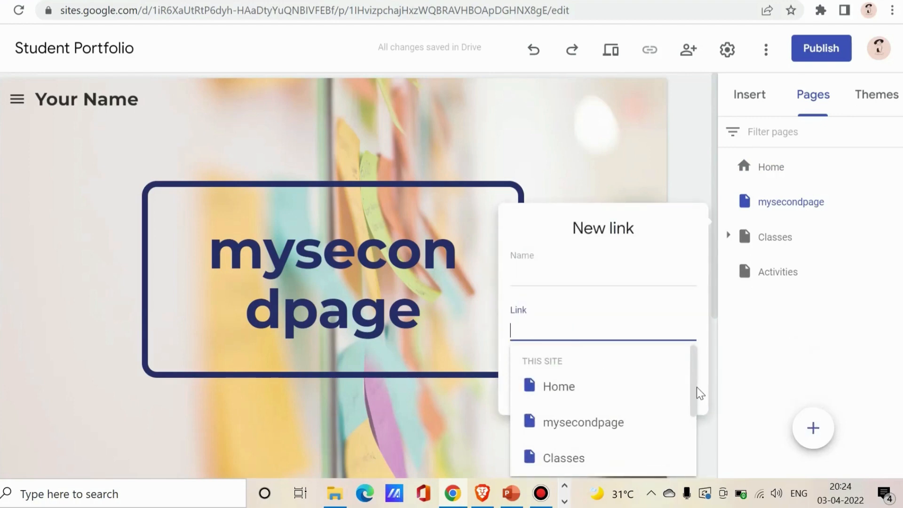
drag(695, 388, 694, 471)
scroll(687, 411, up, 3)
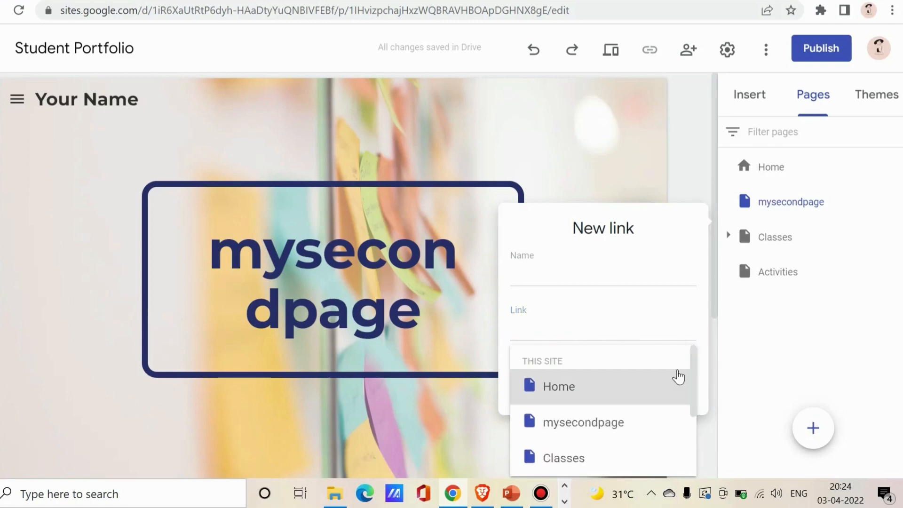
click(580, 422)
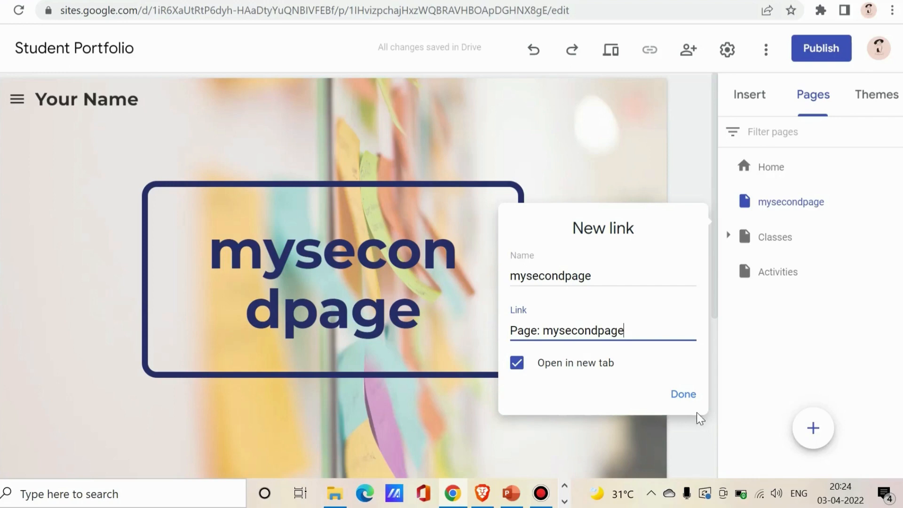
click(683, 393)
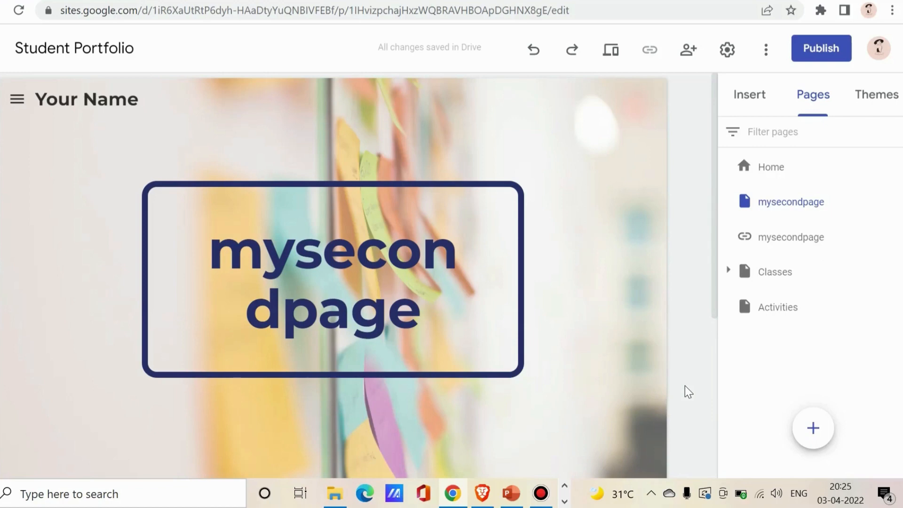
Try nesting the mysecondpage link under Home, and move it to the end of the page list, below the mysecondpage page.
click(818, 103)
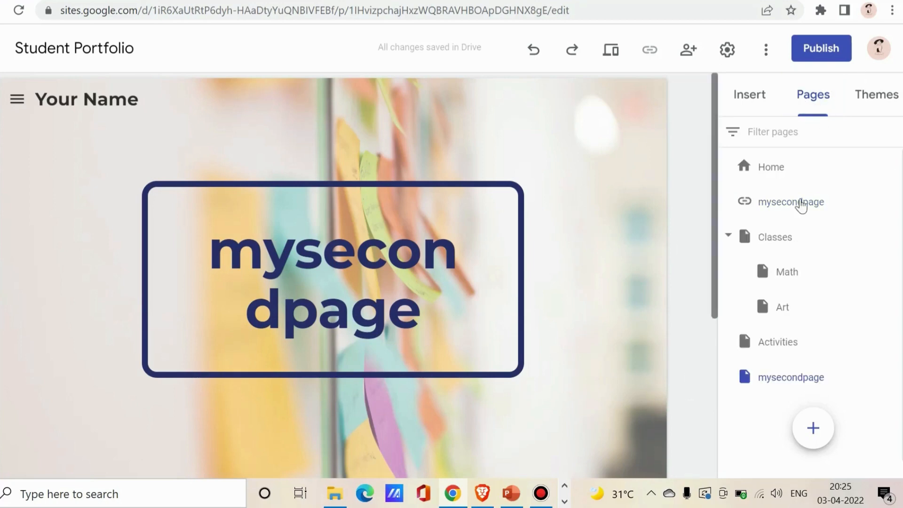
mouse_move(807, 175)
mouse_down()
mouse_move(817, 216)
mouse_move(814, 177)
mouse_up()
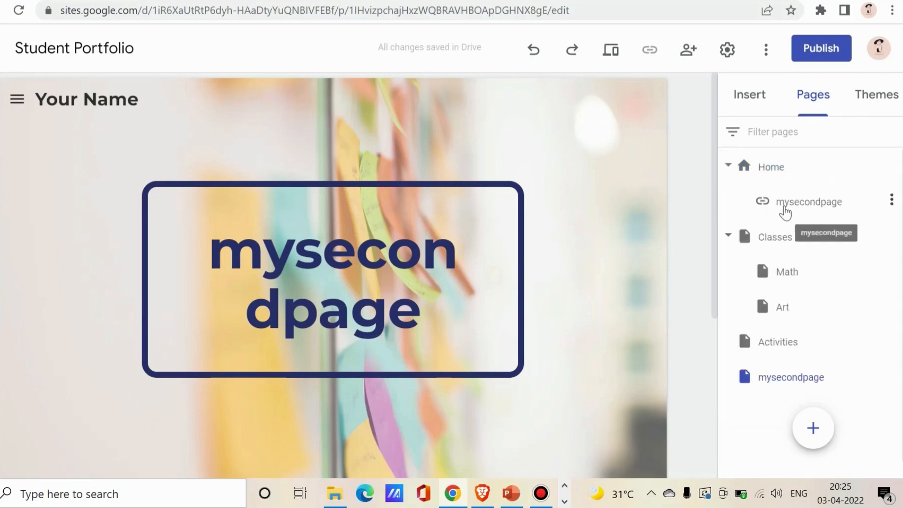
drag(785, 212, 783, 400)
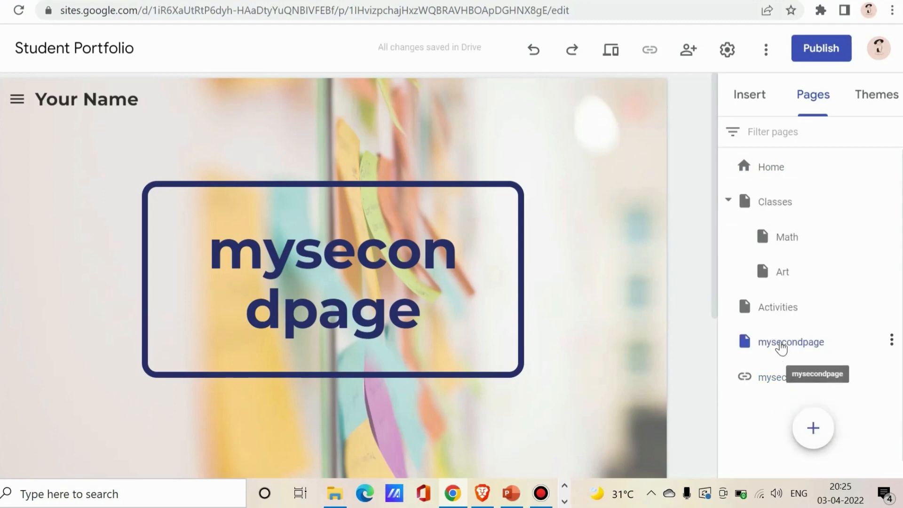
Try nesting the mysecondpage page under Art and under Classes, and return it to the top level between Activities and its link.
drag(779, 344, 799, 276)
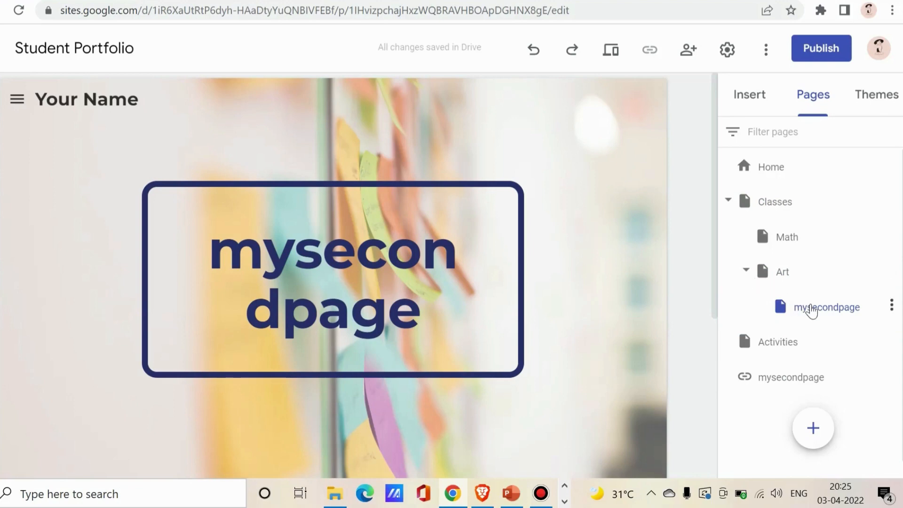
drag(806, 308, 779, 220)
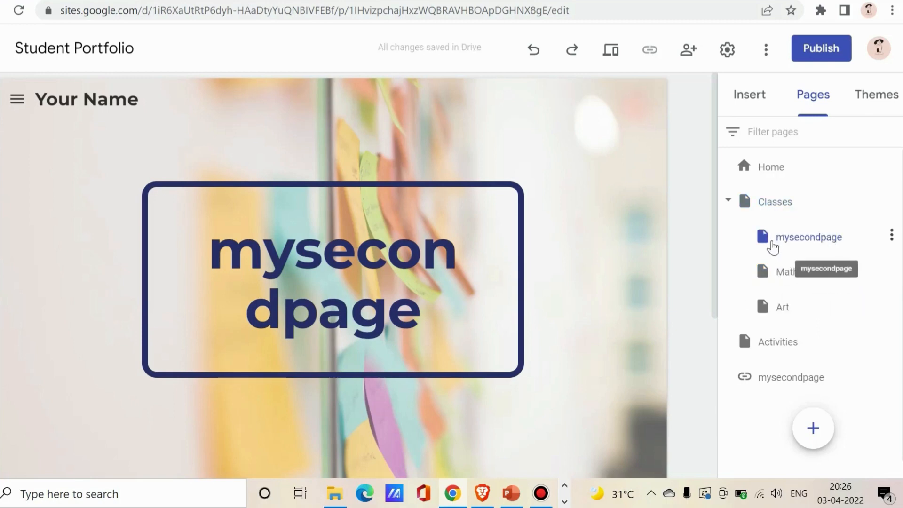
drag(779, 249, 742, 389)
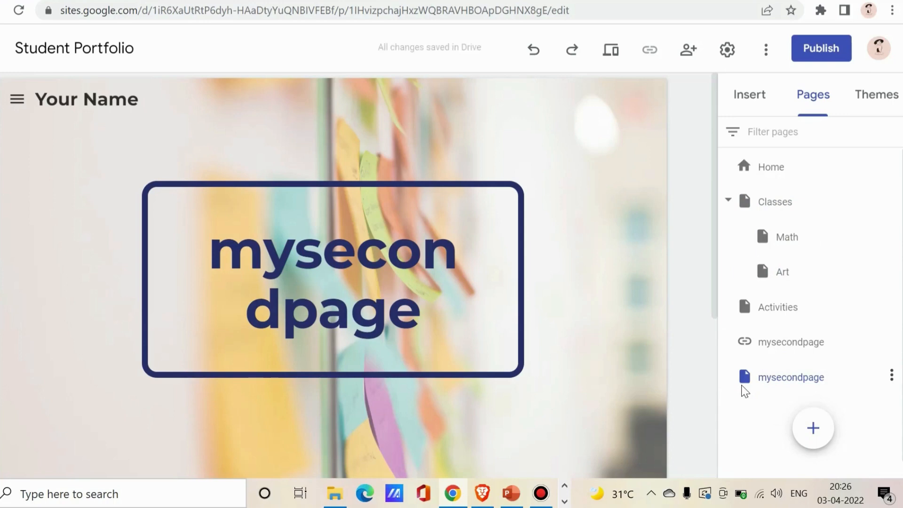
drag(746, 382, 748, 340)
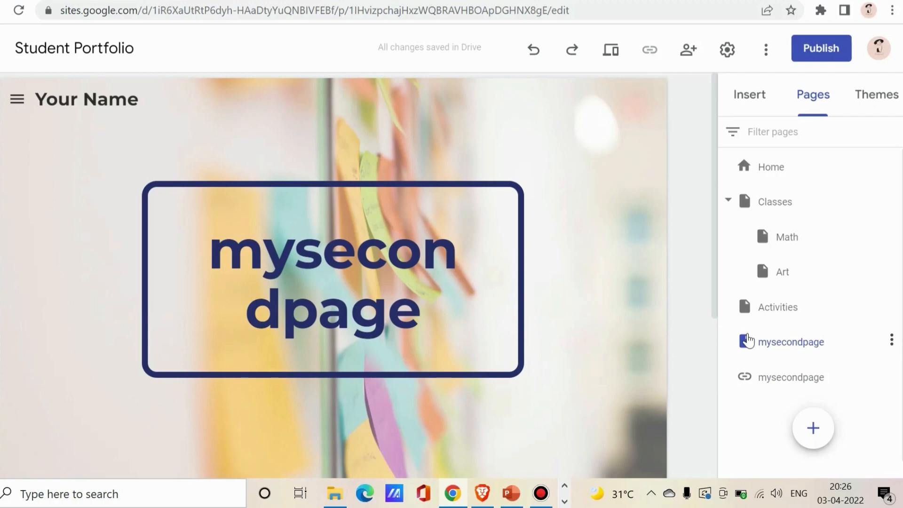
Review the page options offered for the Math subpage and the Classes page without changing anything.
click(891, 236)
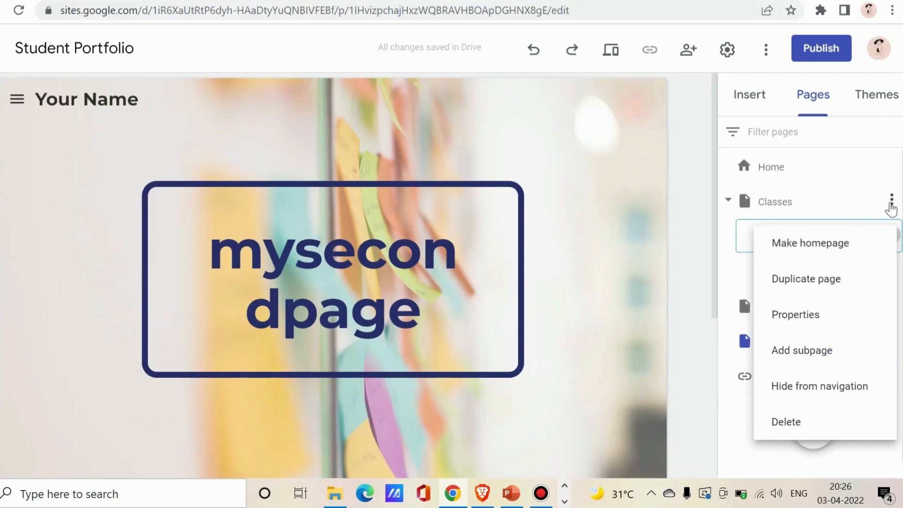
click(891, 203)
click(891, 202)
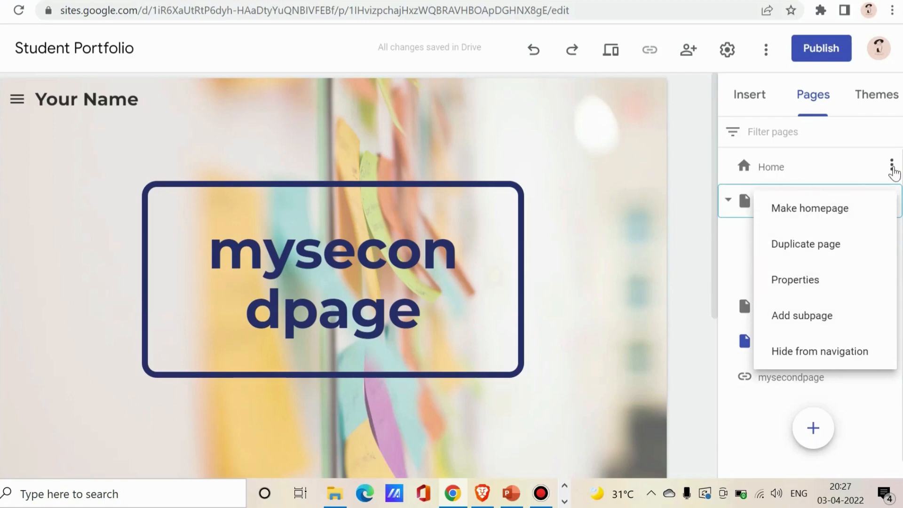
click(892, 169)
mouse_move(877, 254)
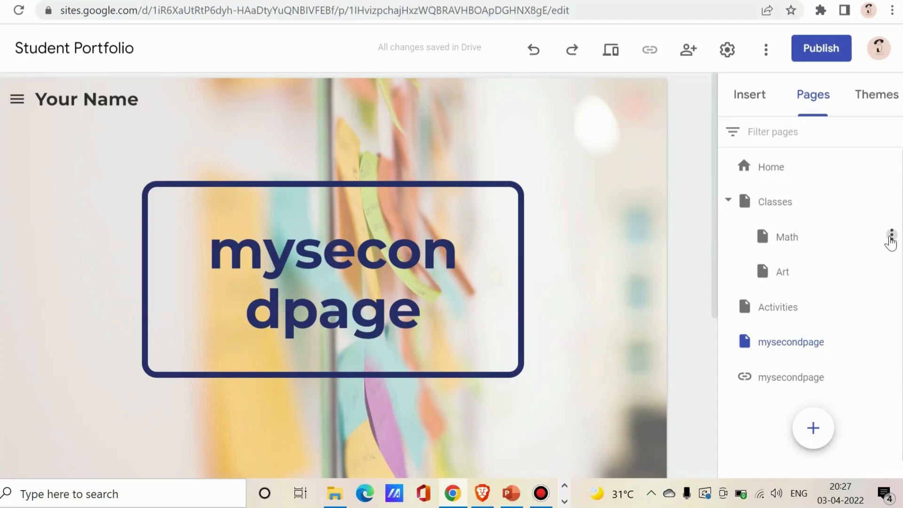
click(891, 235)
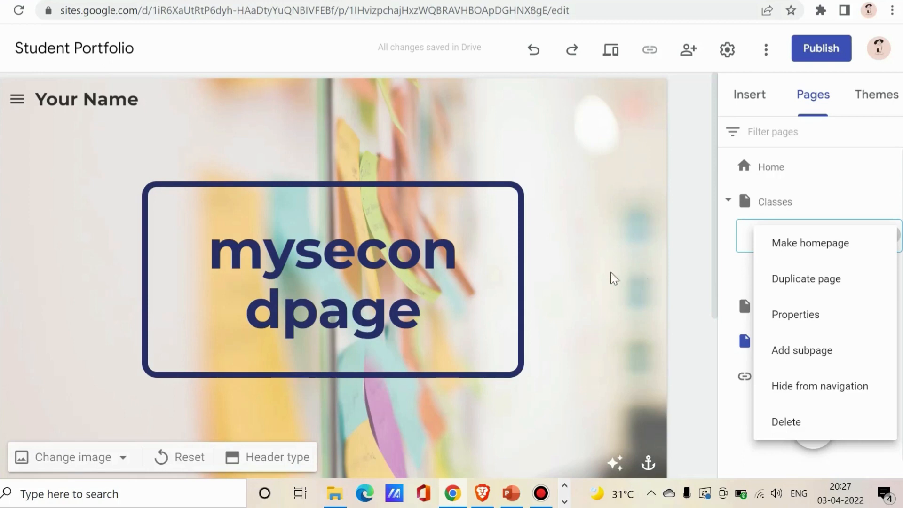
click(667, 317)
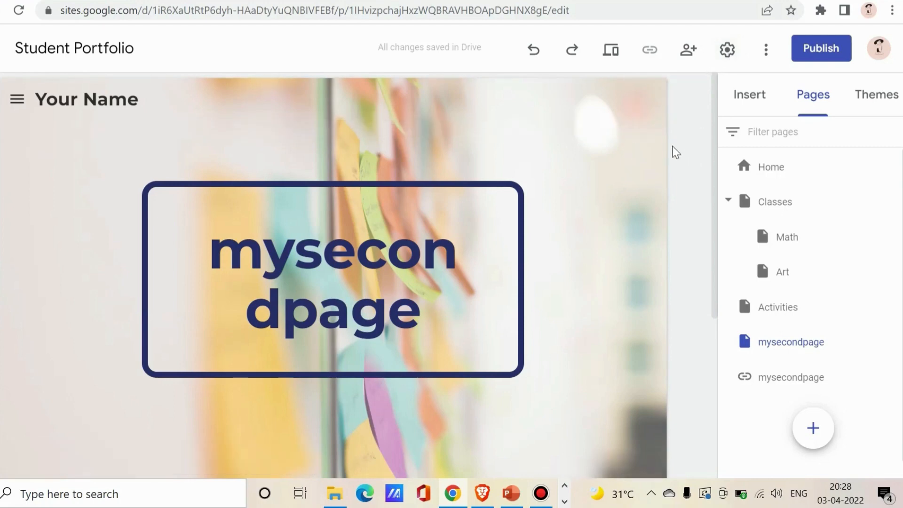
Set the site's navigation mode to Top in the settings and return to the page.
click(727, 49)
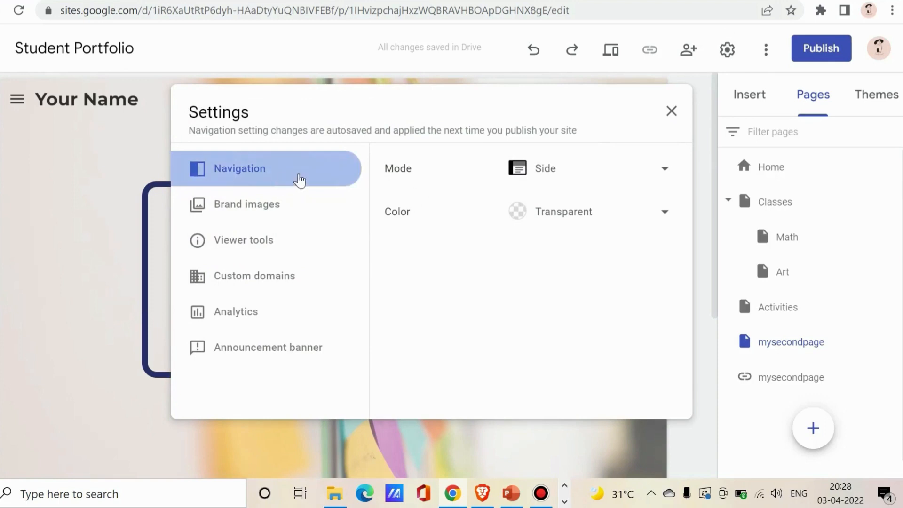
click(606, 167)
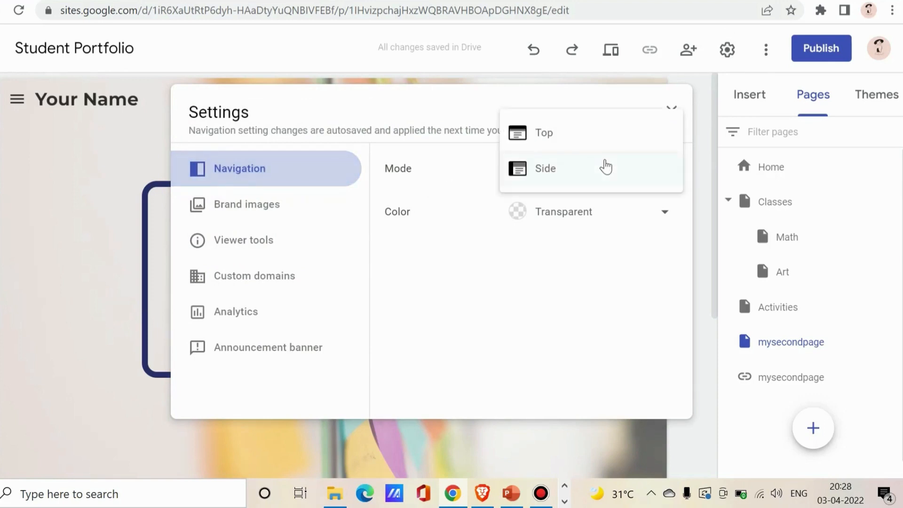
click(572, 175)
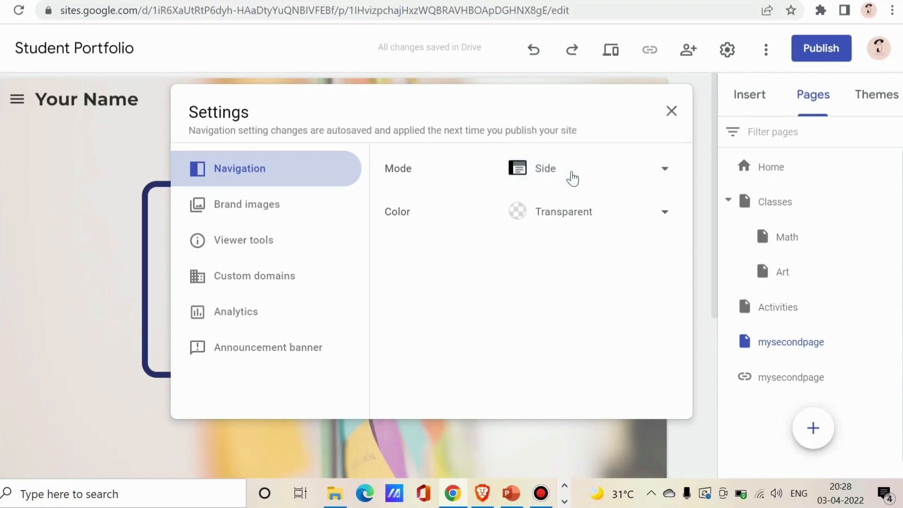
click(572, 178)
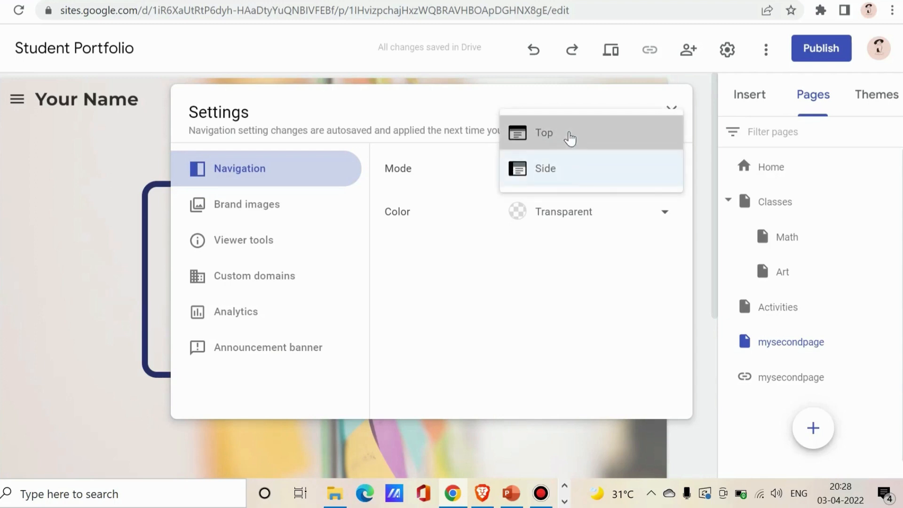
click(570, 136)
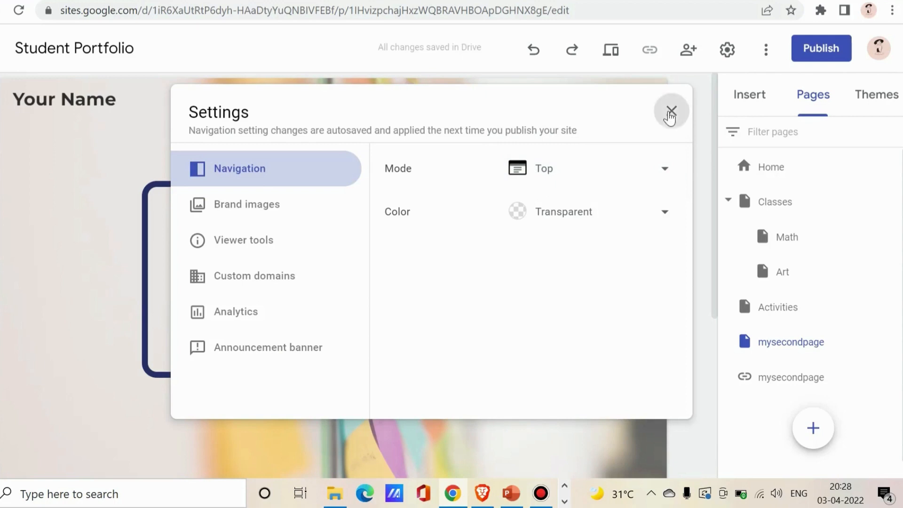
click(670, 112)
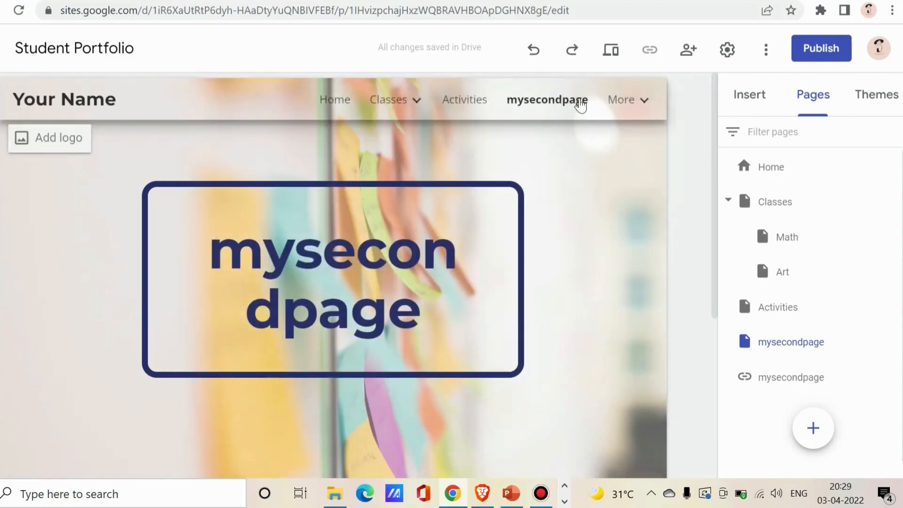